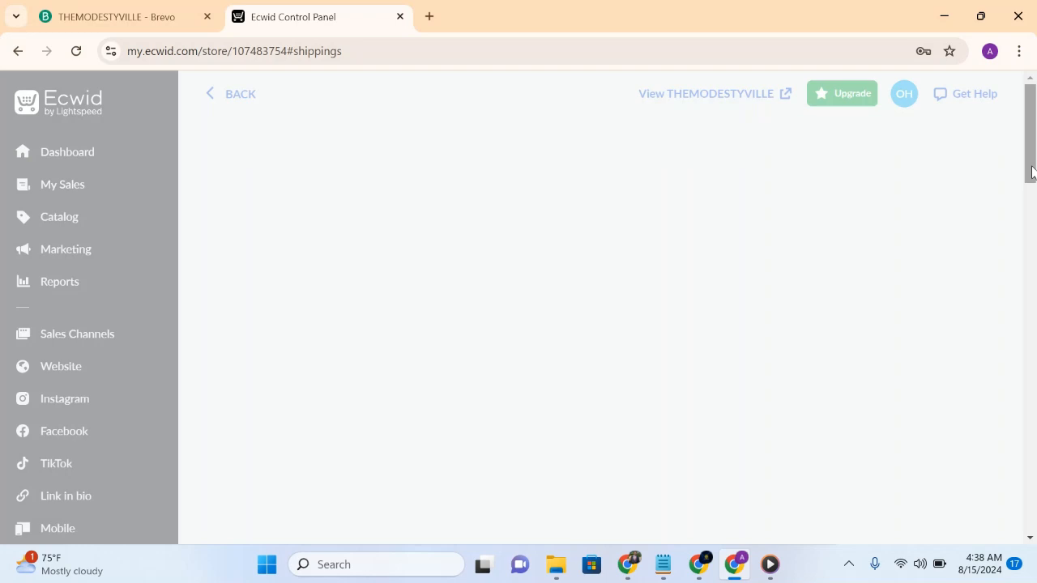
- Open the product list in the store's catalog
left_click_drag(1032, 172, 1027, 294)
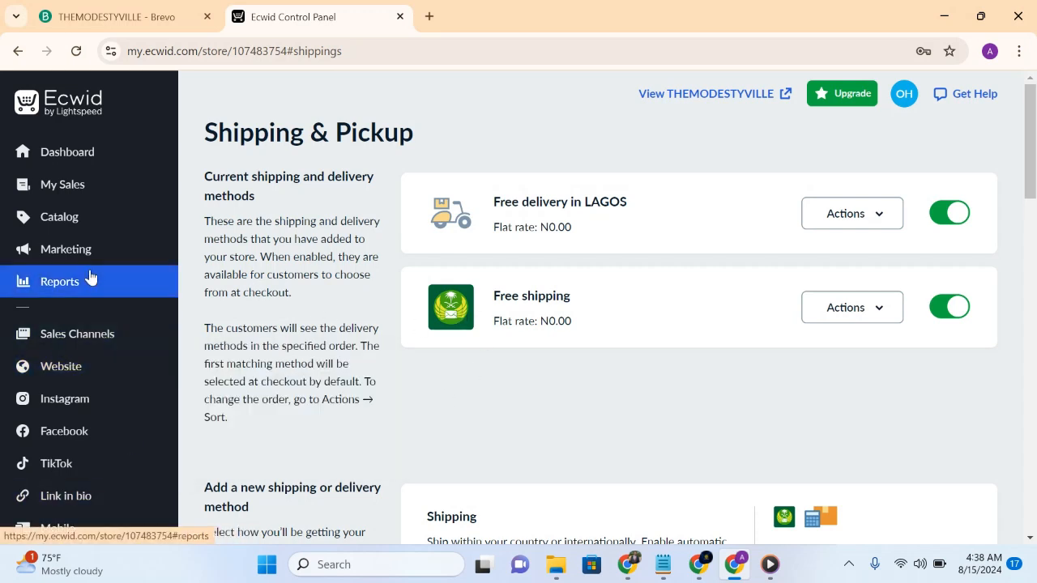
left_click(85, 226)
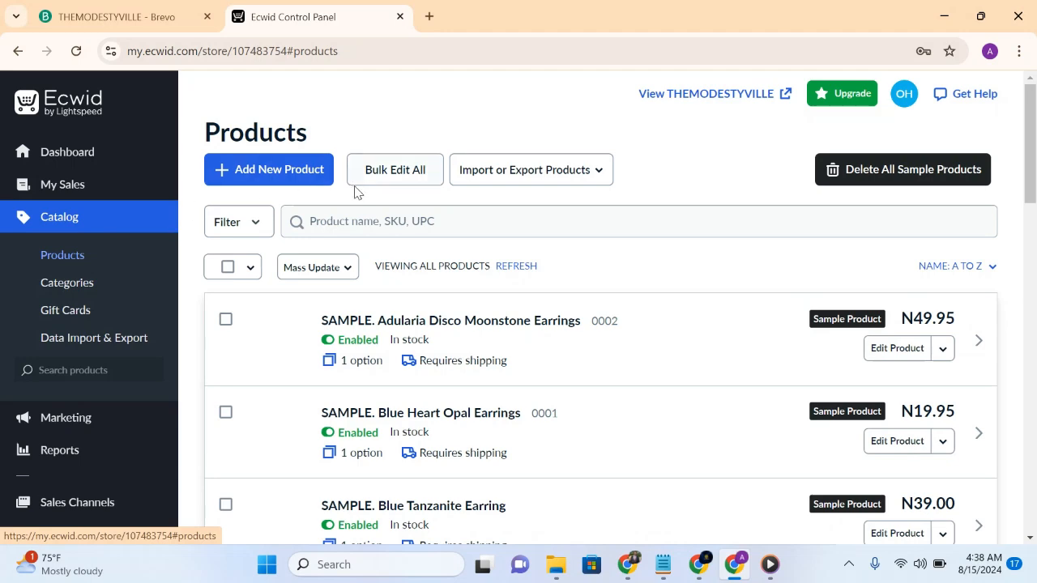
left_click_drag(1032, 192, 1032, 216)
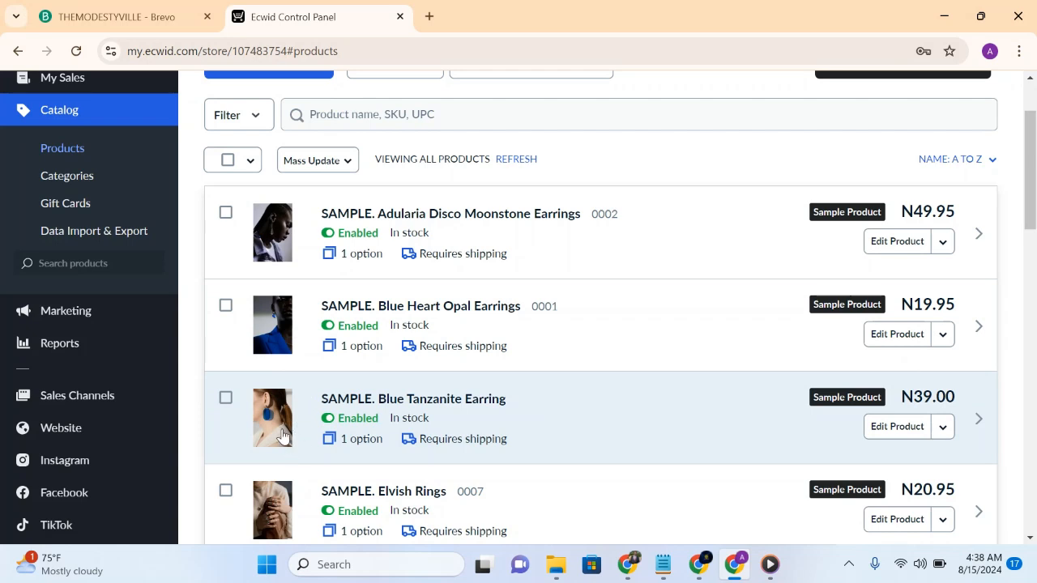
- Mark the Blue Tanzanite Earring and Pearl Set sample products in the product list, leaving the Adularia Disco Moonstone Earrings unmarked
left_click(226, 214)
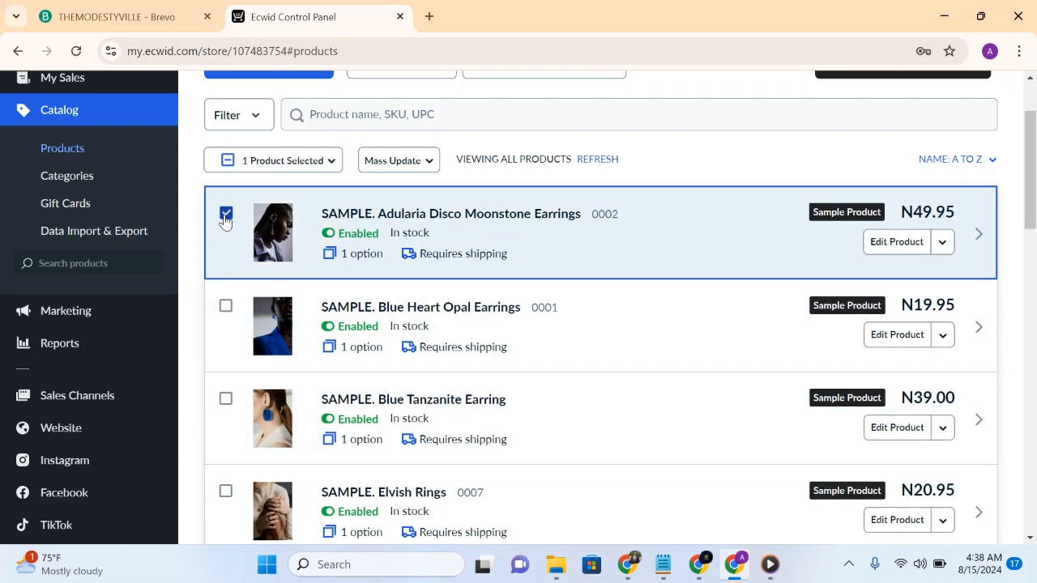
left_click(226, 214)
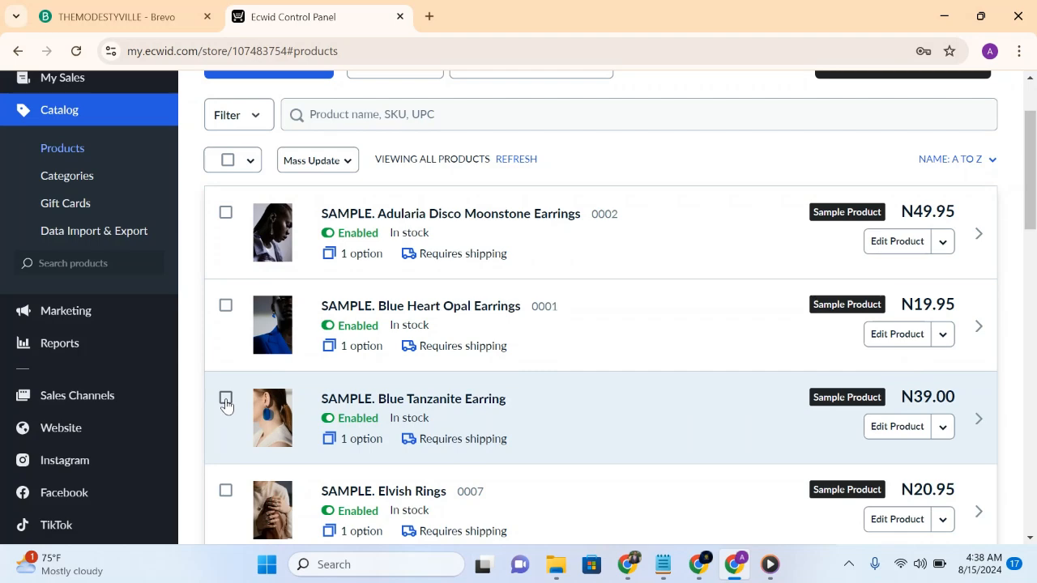
left_click(226, 398)
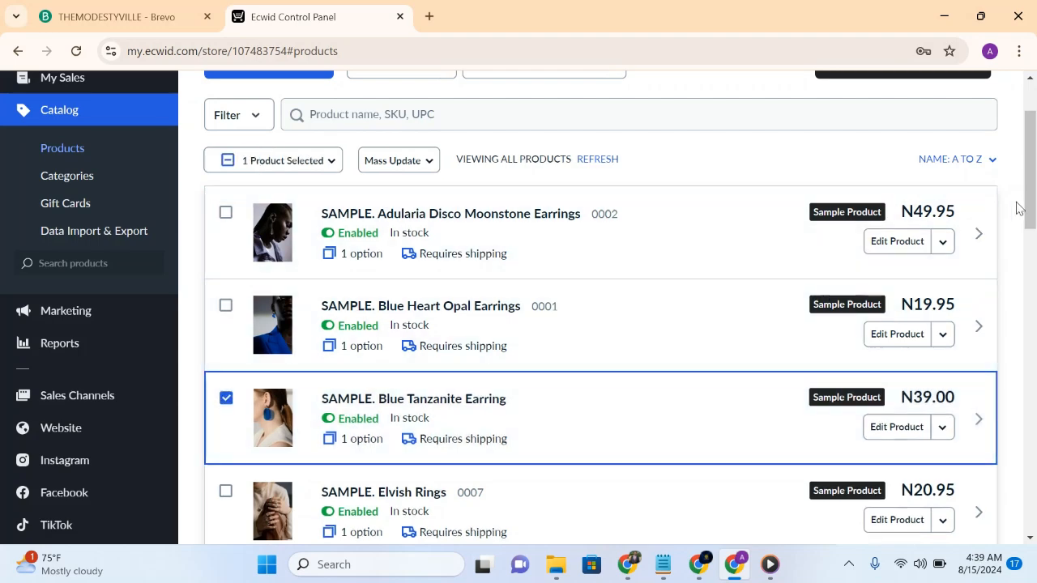
left_click_drag(1030, 204, 1032, 355)
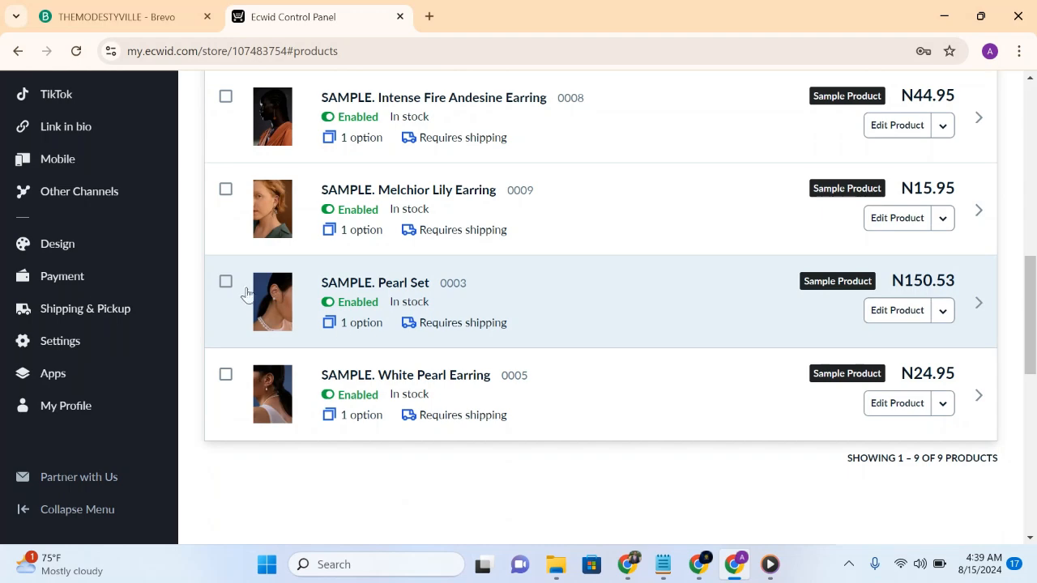
left_click(226, 283)
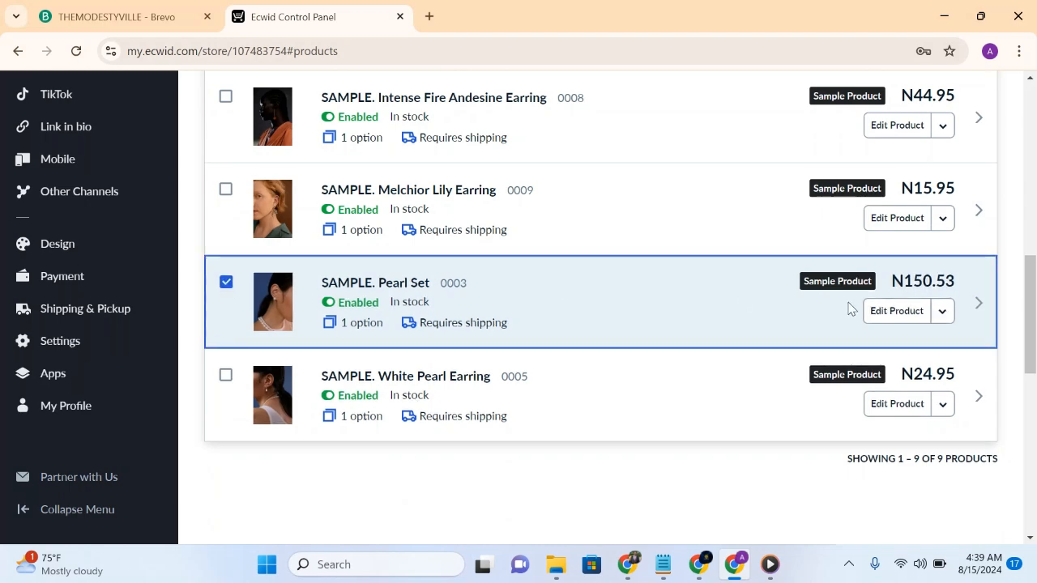
left_click_drag(1034, 323, 1000, 130)
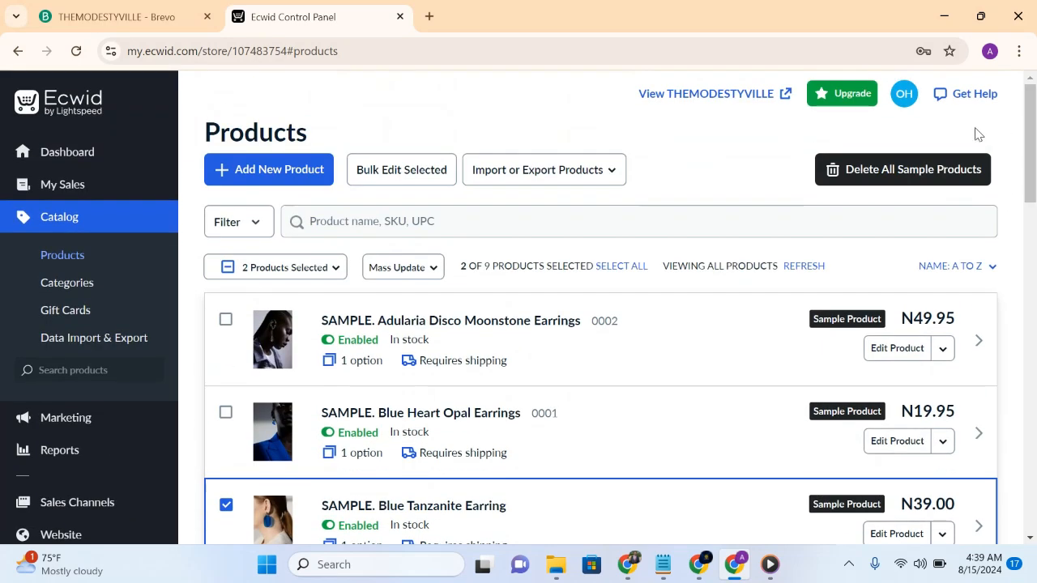
- Start a new product and upload the Downloads JPG files beginning efa4f81a, f2356160 and 879be305 to its gallery, in that order
left_click(282, 183)
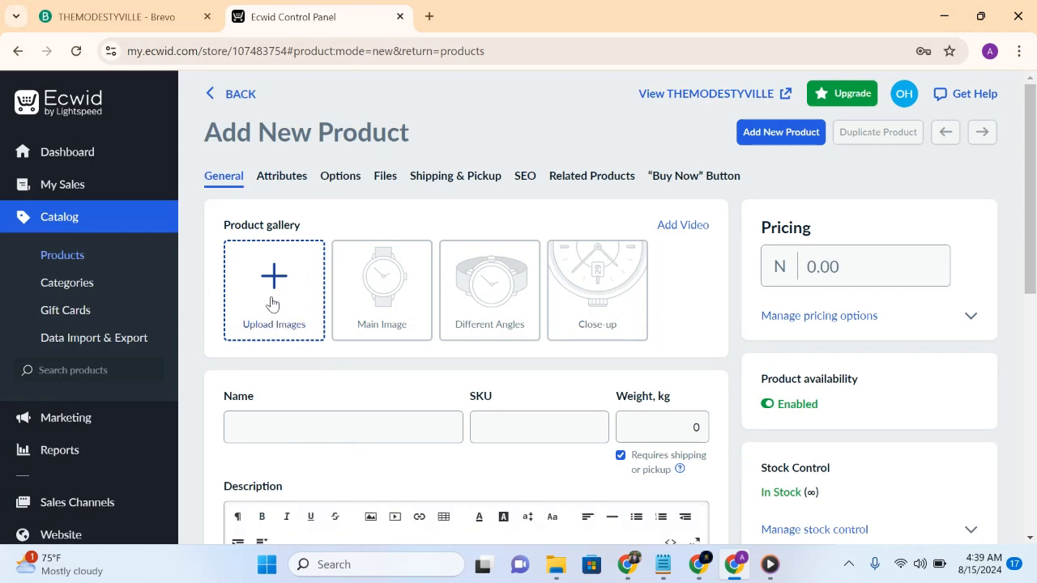
left_click(272, 303)
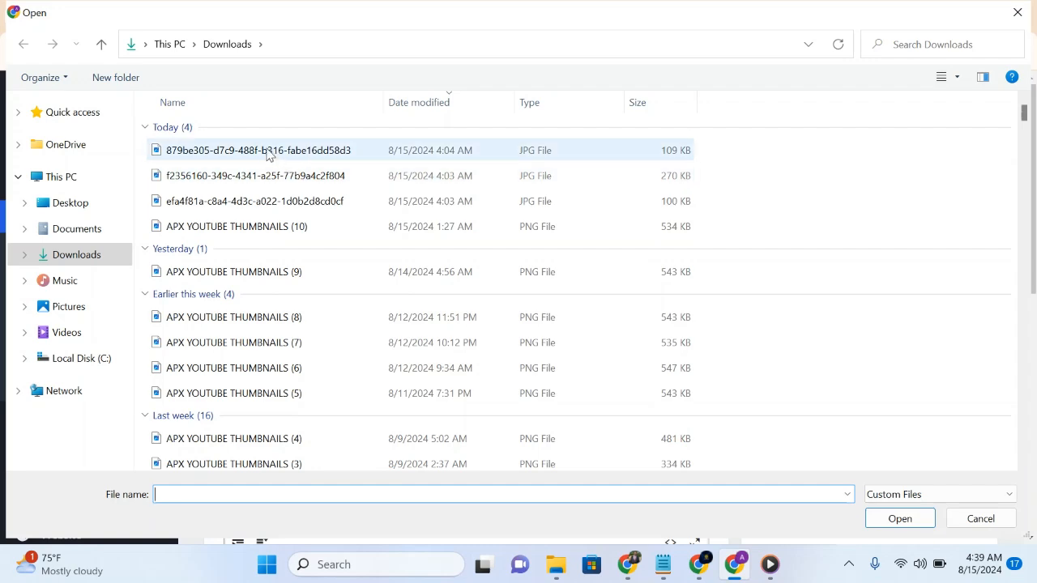
double_click(253, 202)
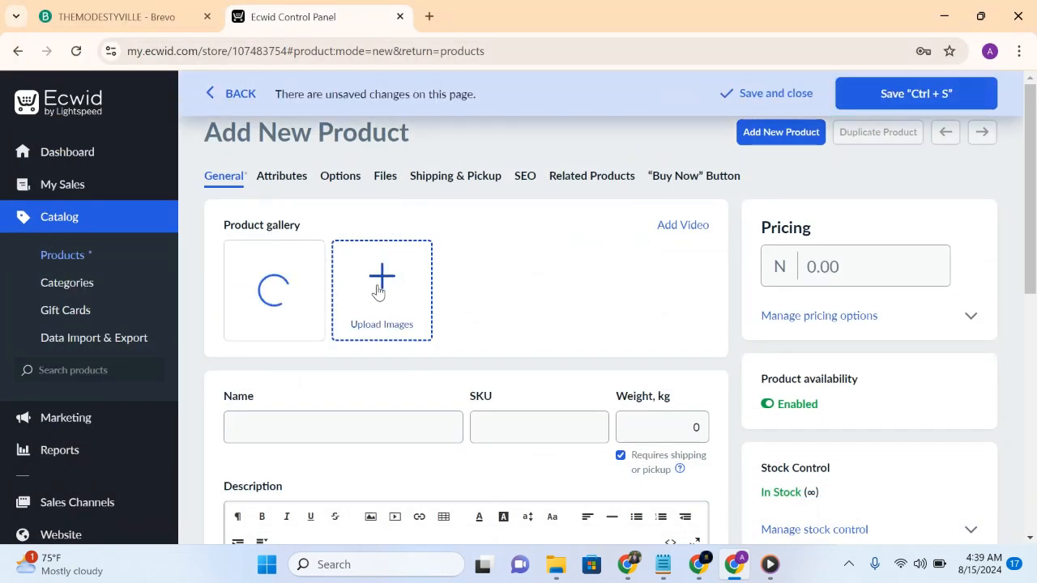
left_click(382, 276)
double_click(284, 178)
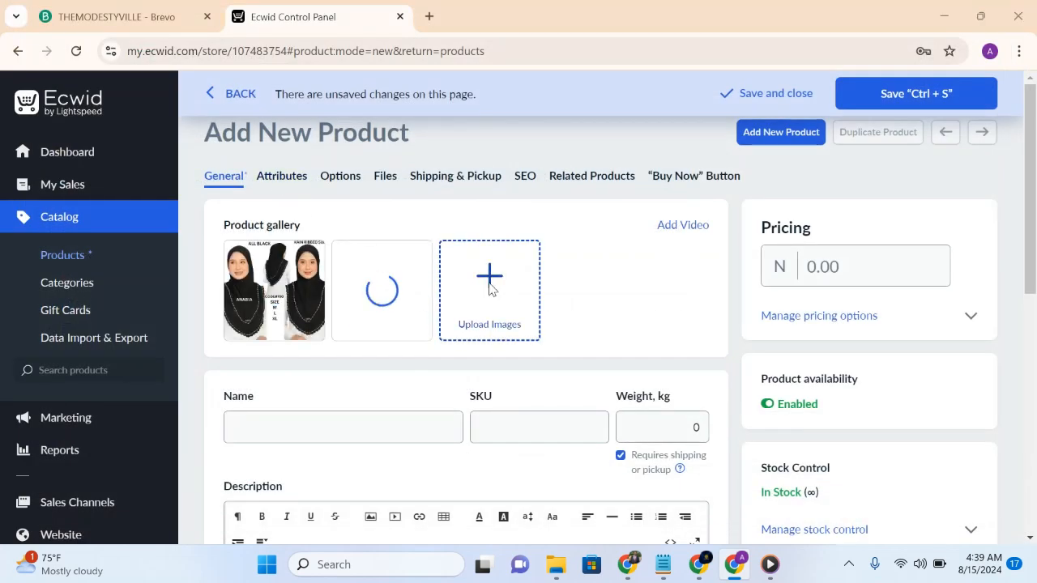
left_click(490, 291)
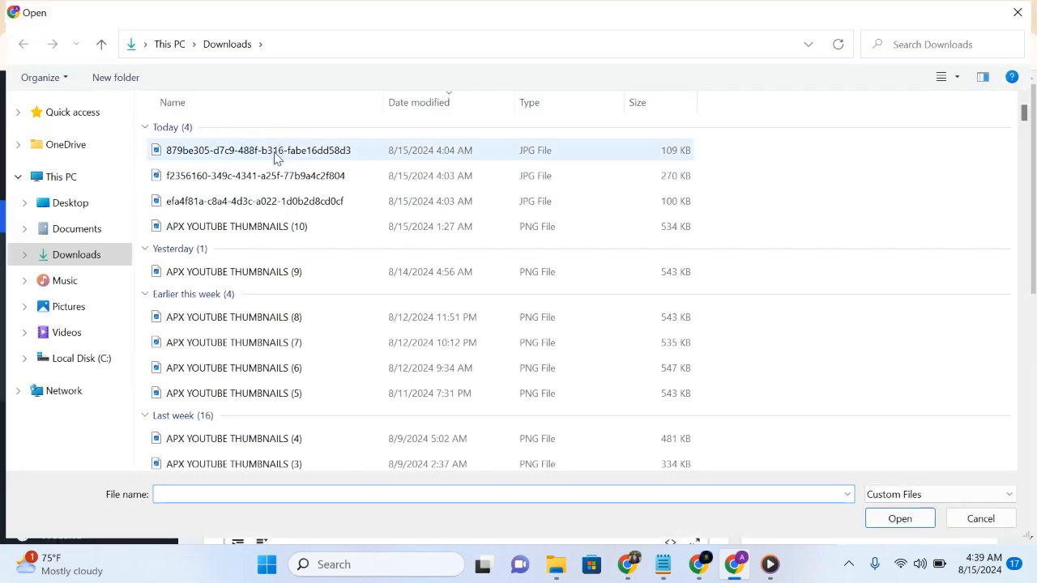
double_click(276, 153)
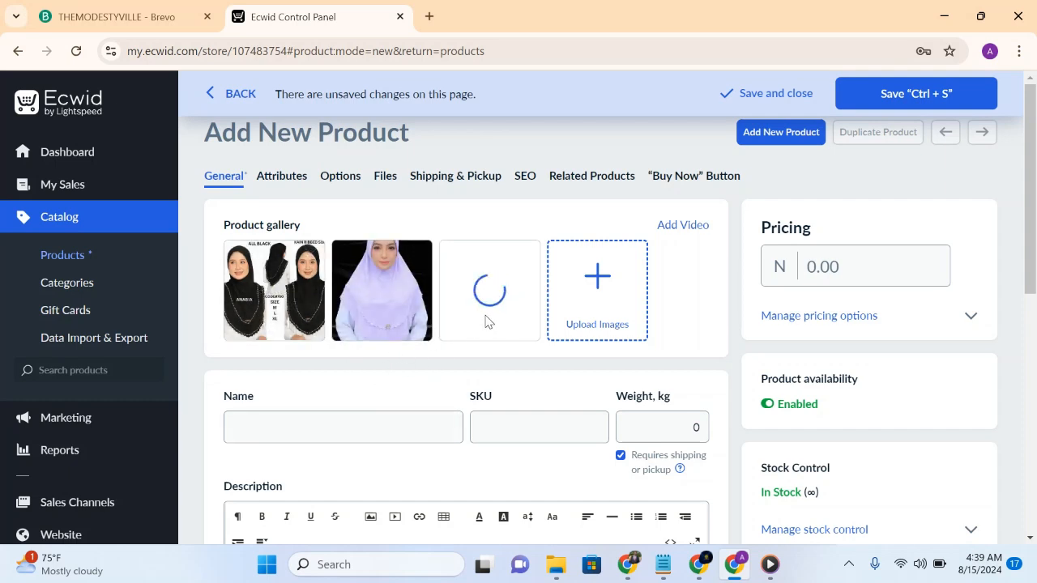
- Name the product HIJAB and paste the copied "Elegant Malaysian Hijab – Graceful Style, Unmatched Comfort" text as its description
left_click(373, 425)
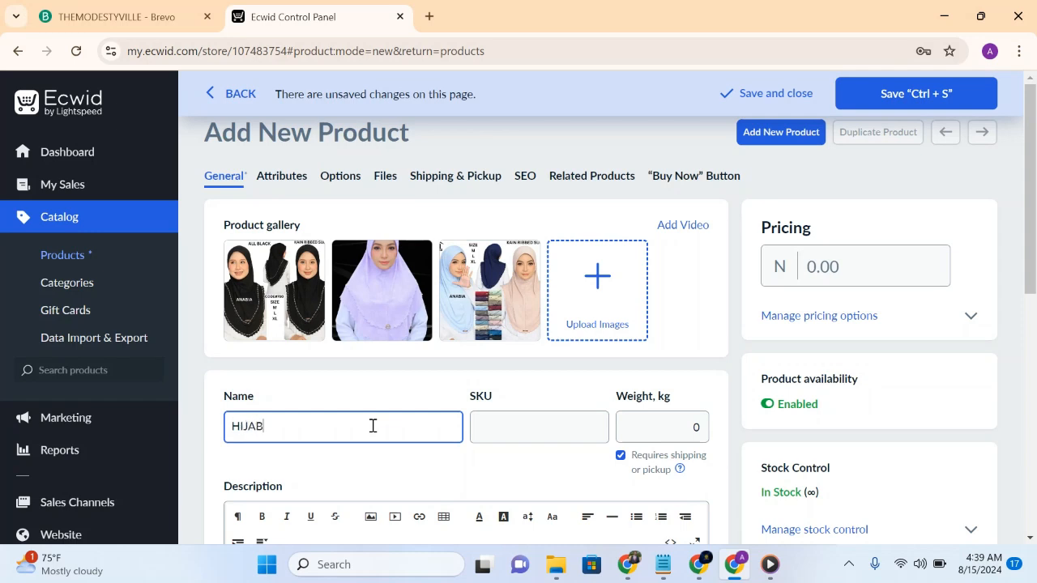
left_click(550, 435)
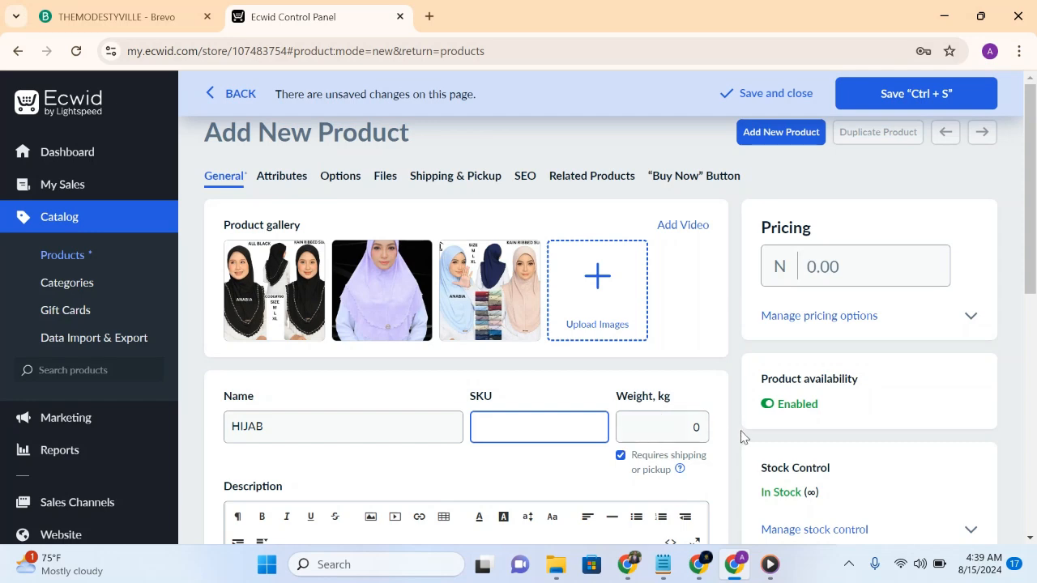
left_click_drag(1032, 285, 1014, 378)
left_click(484, 454)
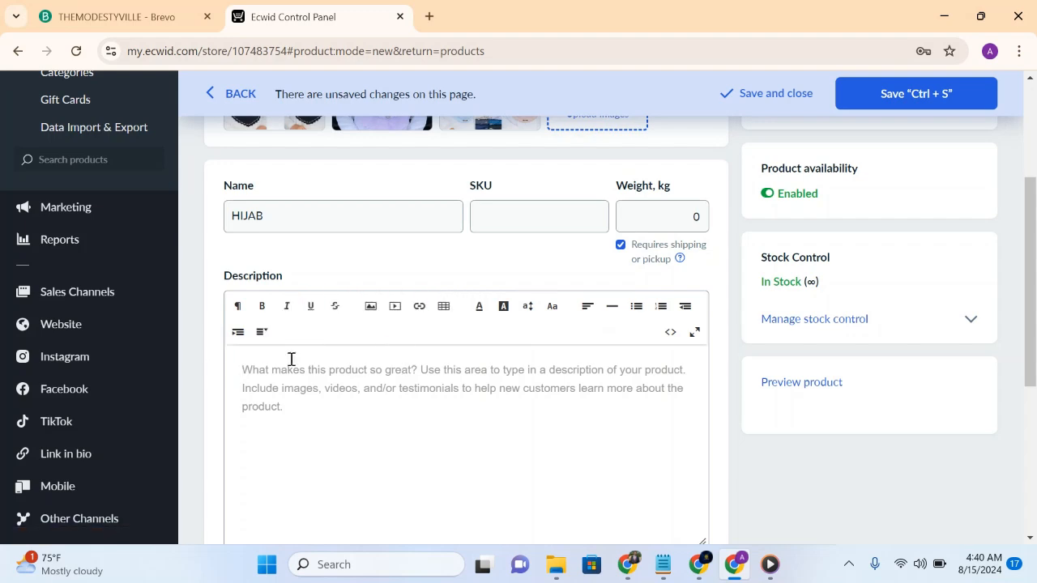
left_click(319, 396)
key("ctrl+v")
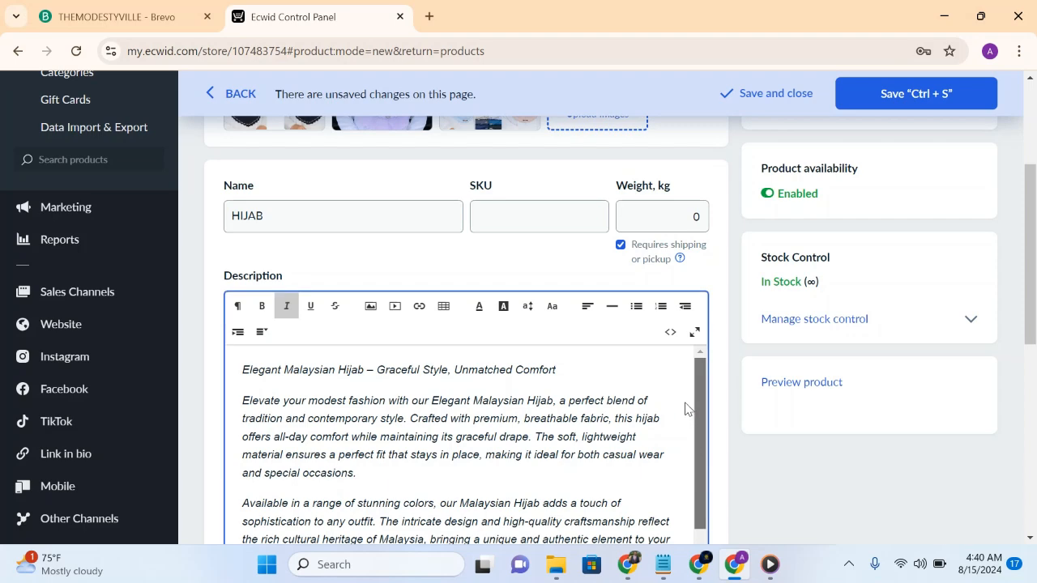
left_click_drag(695, 417, 687, 460)
- Insert the JPG image beginning efa4f81a from Downloads into the description, on a new line after the paragraph ending "special occasions"
left_click(373, 424)
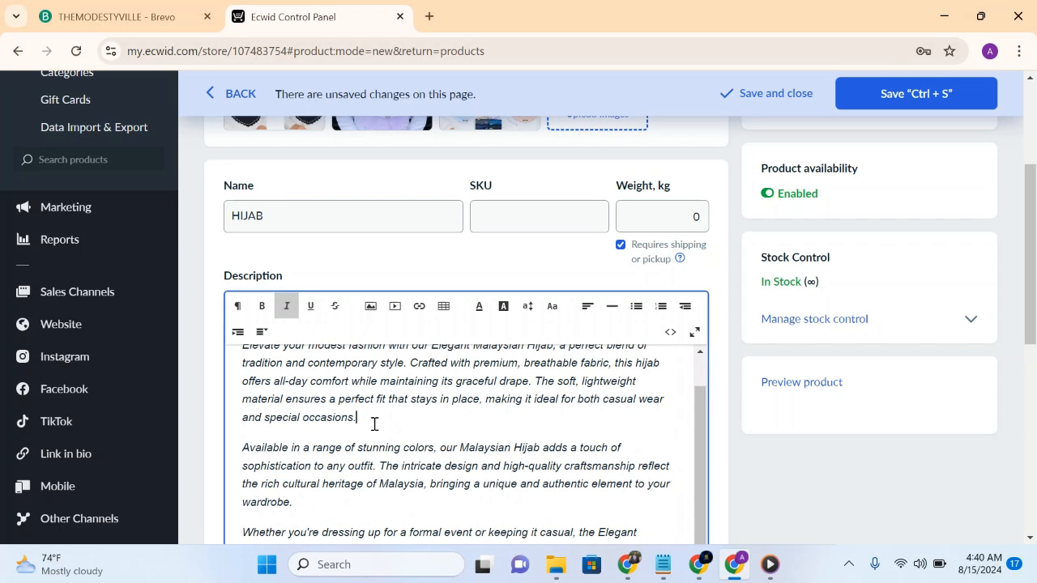
key("Return")
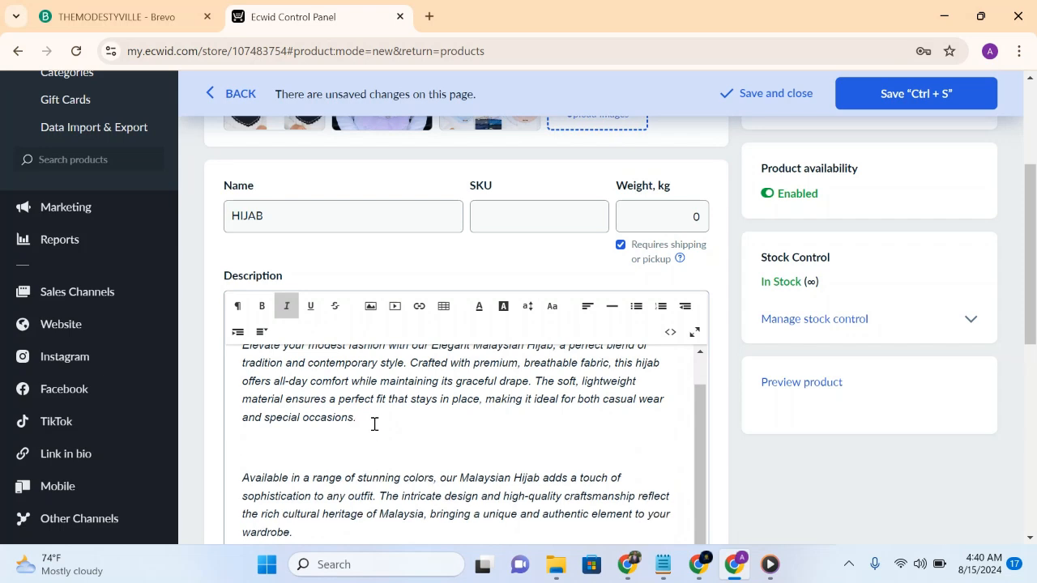
left_click(371, 306)
left_click(478, 323)
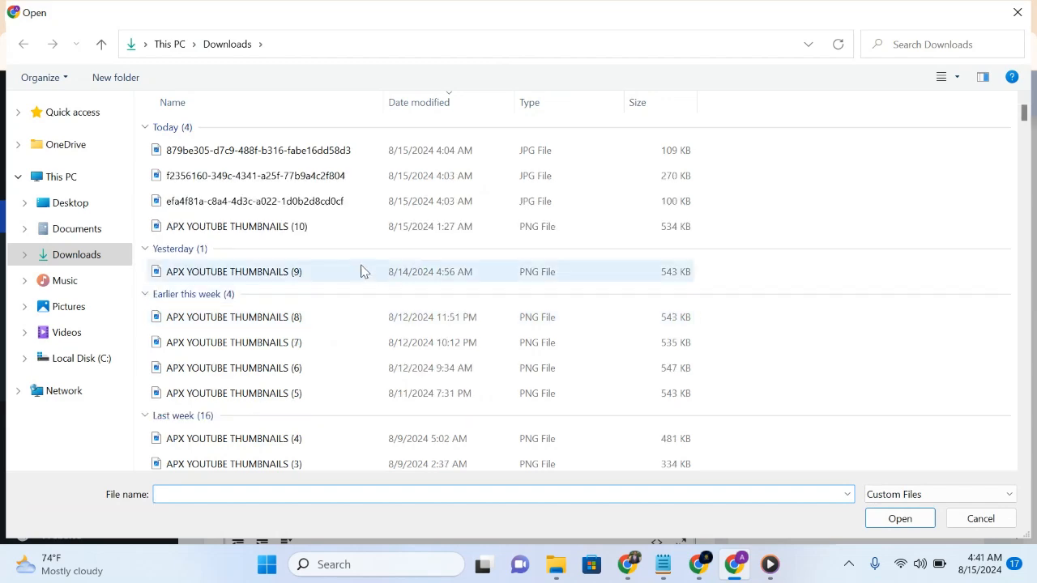
double_click(300, 204)
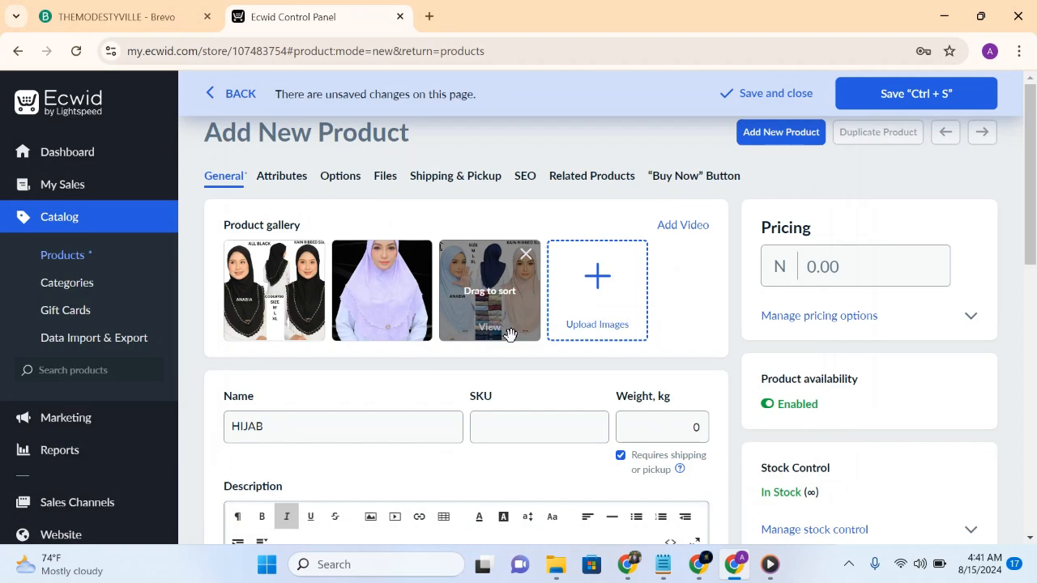
left_click_drag(1030, 248, 1030, 398)
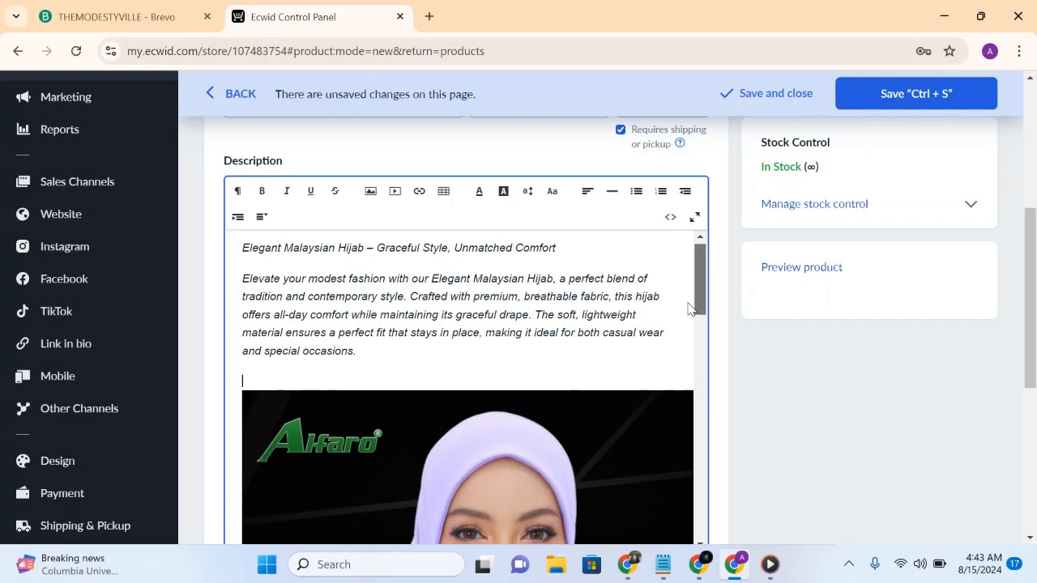
left_click_drag(700, 280, 683, 268)
- Set the product's price to 5000
scroll(907, 340, "up", 5)
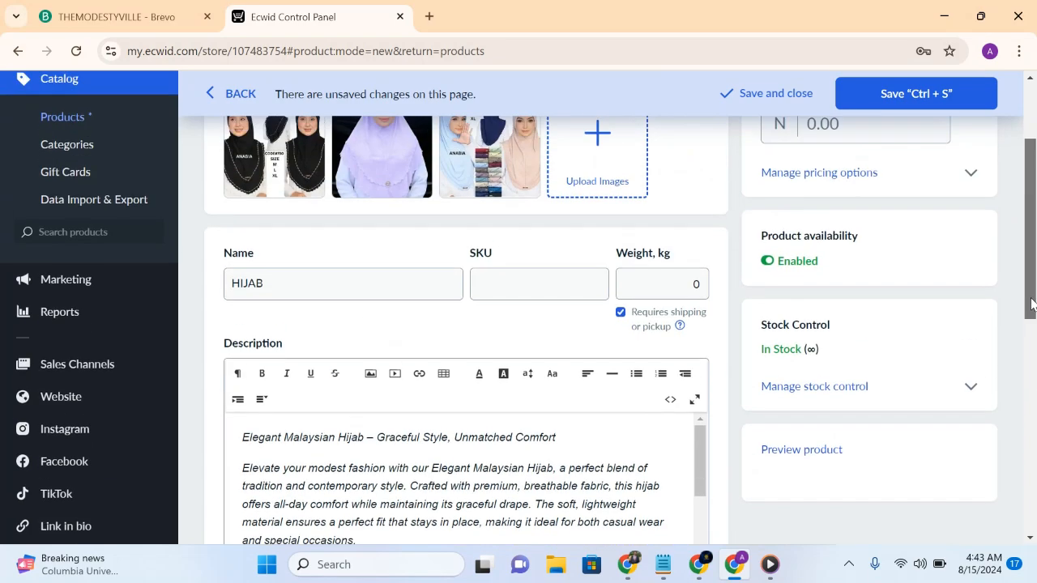
left_click(887, 282)
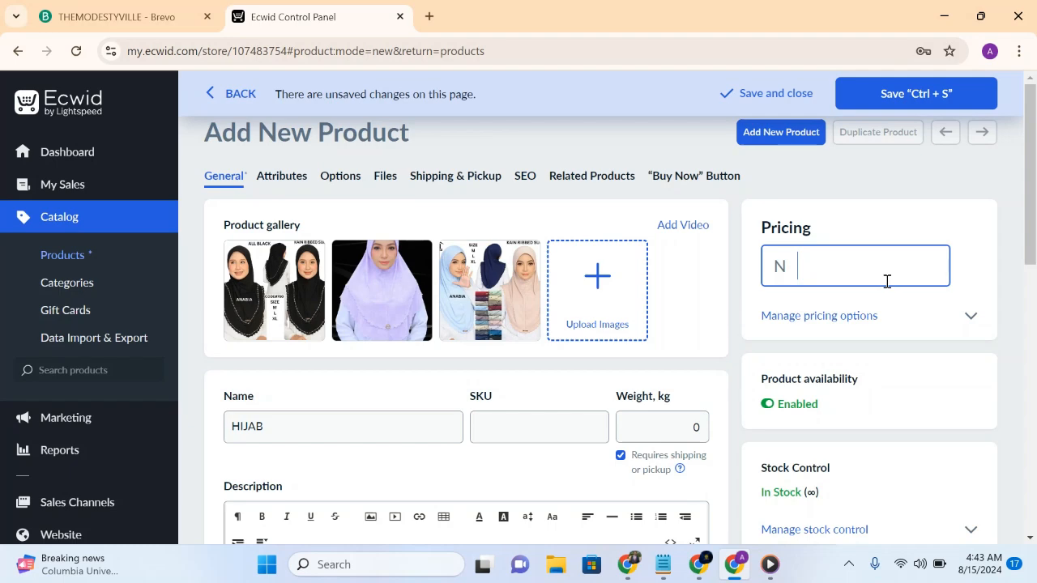
type("5000")
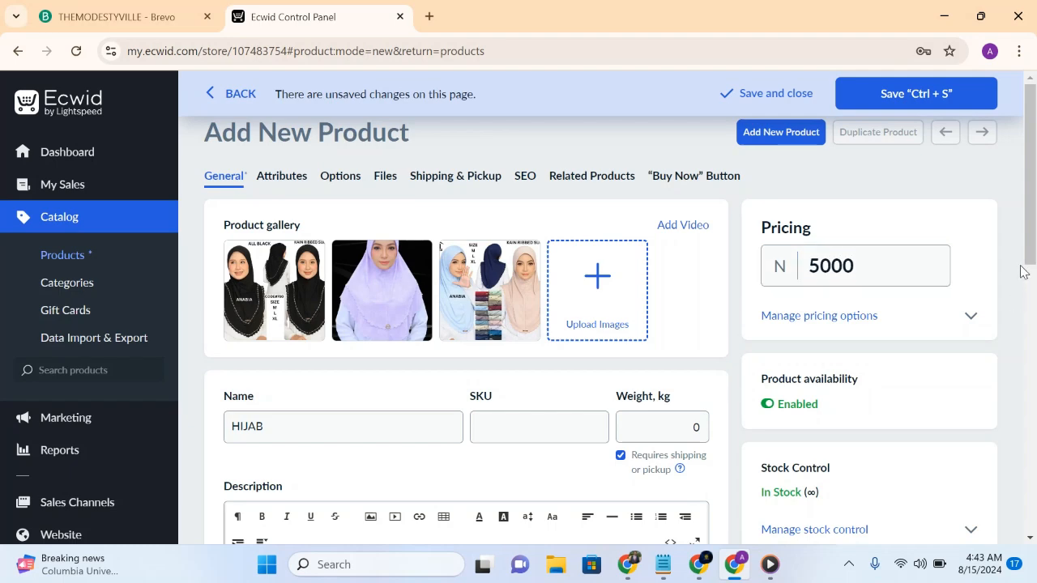
mouse_move(1029, 267)
left_mouse_down()
mouse_move(1034, 547)
mouse_move(1033, 256)
left_mouse_up()
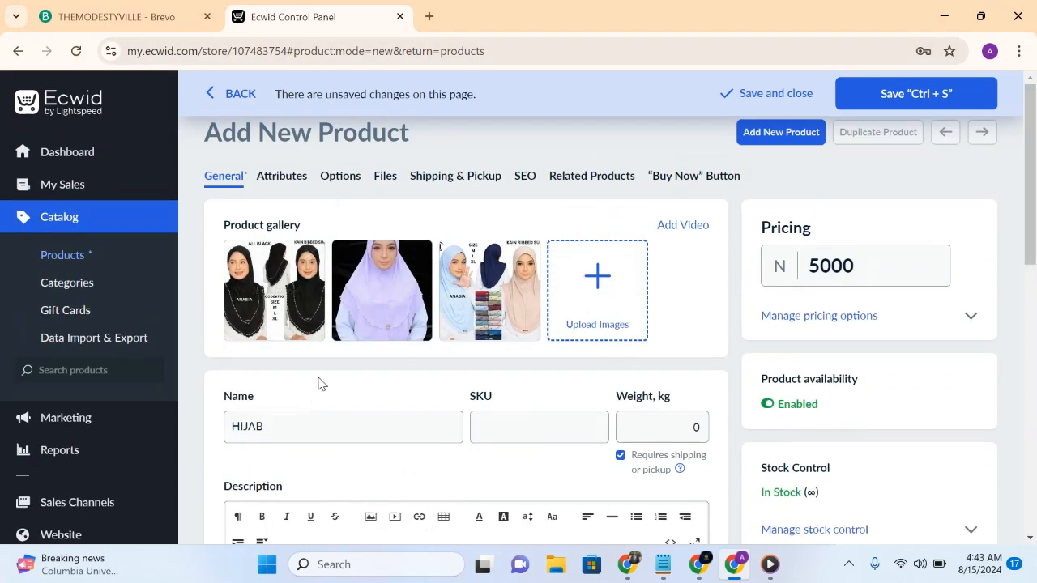
- Look over the product's UPC and Brand attributes, leaving both empty
left_click(282, 177)
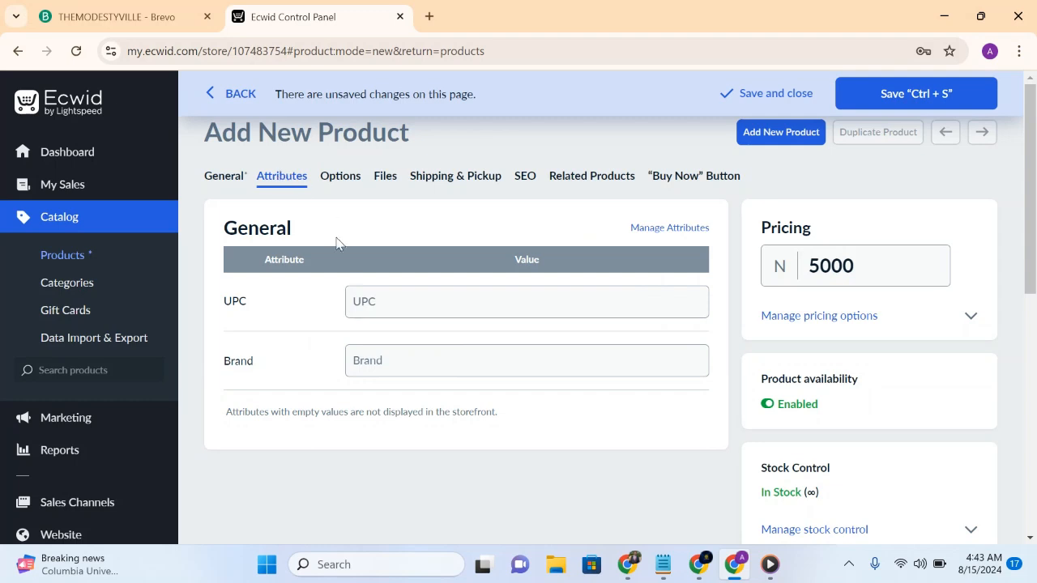
left_click(391, 361)
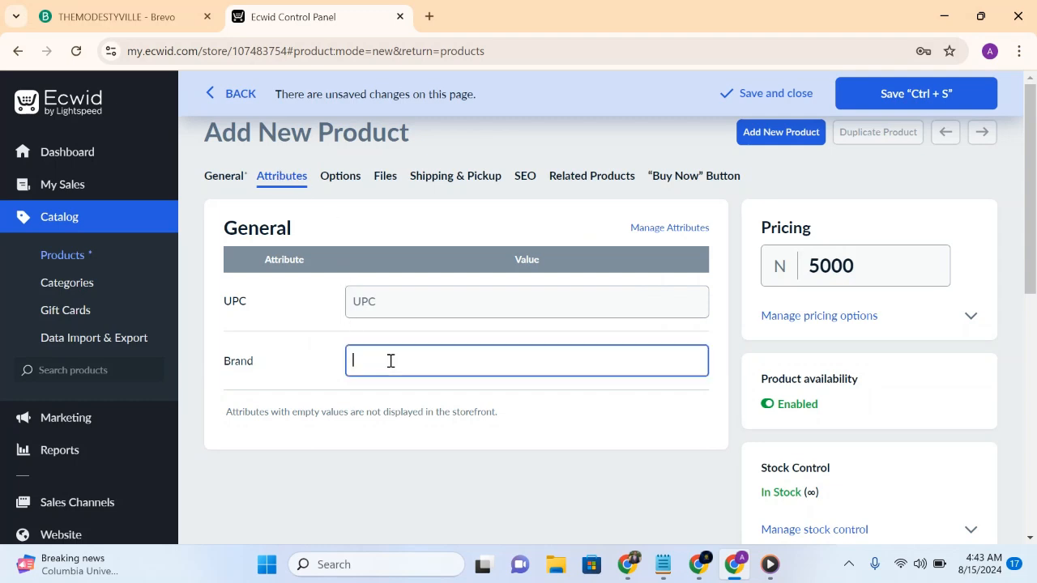
left_click(429, 304)
- Start adding a product option and view the available option types, staying on the unsaved product page
left_click(340, 177)
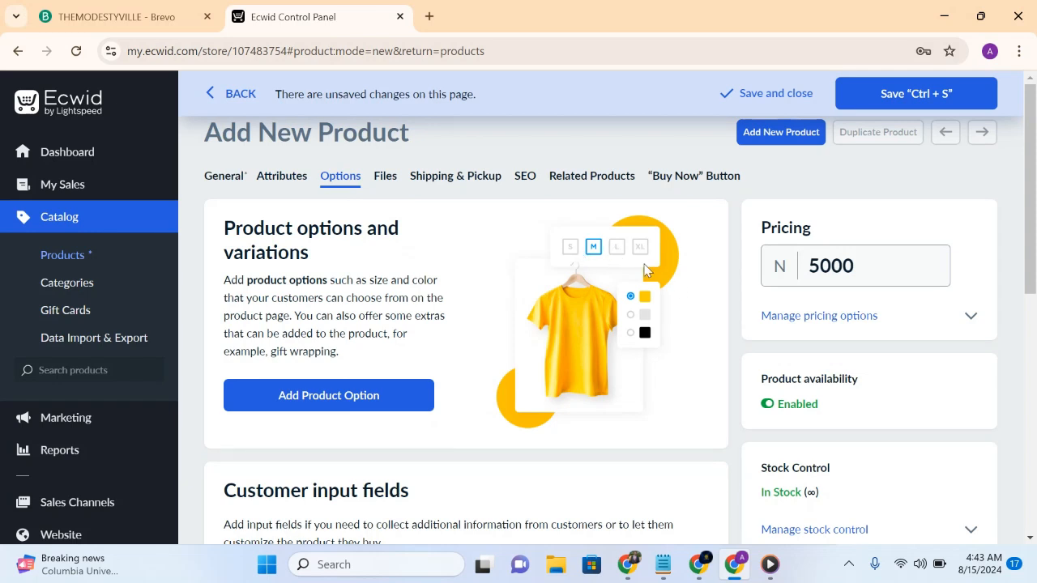
left_click(347, 407)
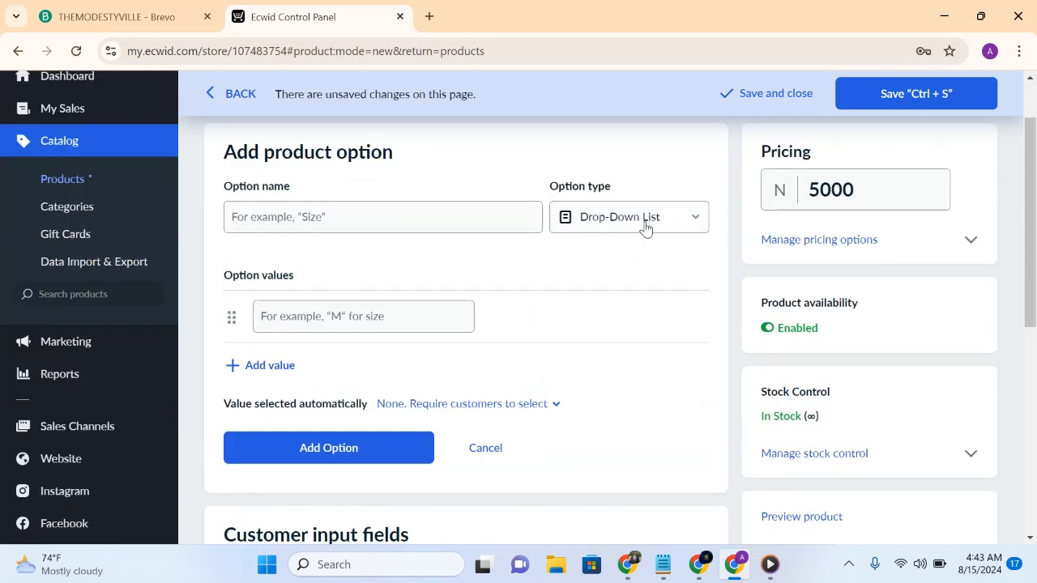
left_click(697, 217)
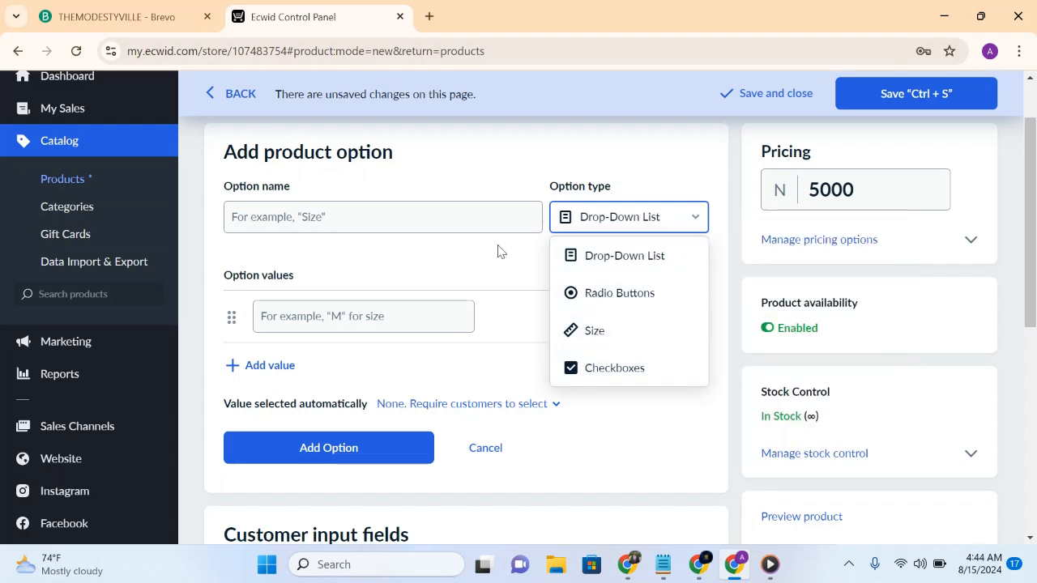
left_click(220, 91)
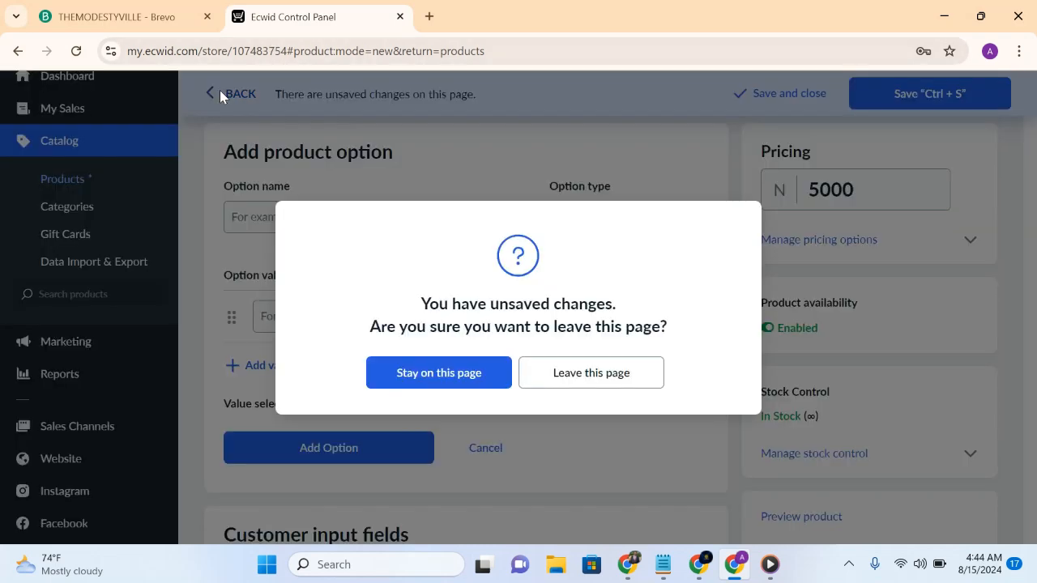
left_click(460, 171)
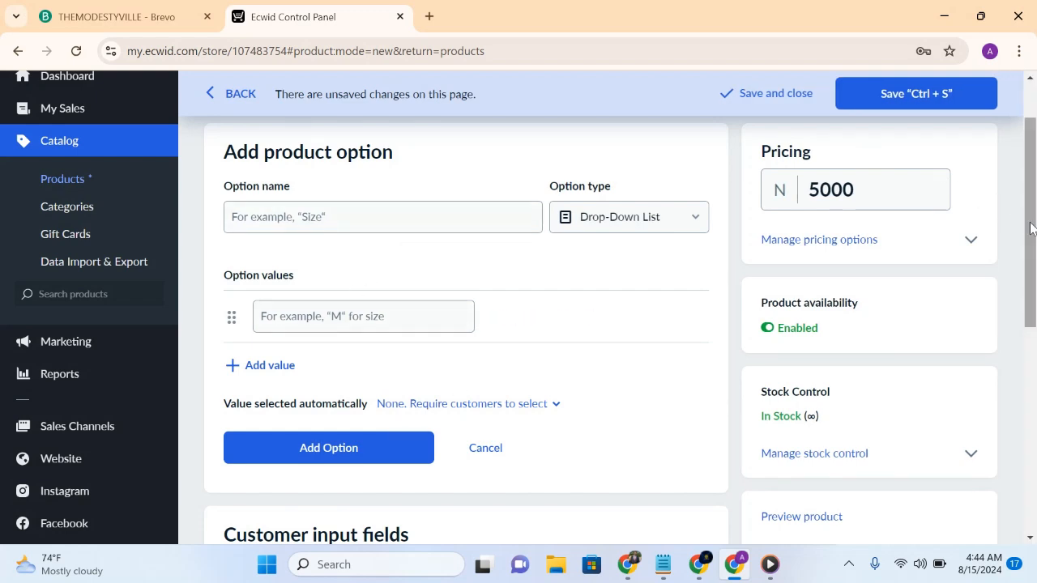
- Discard the unfinished, unnamed product option
scroll(1031, 228, "up", 1)
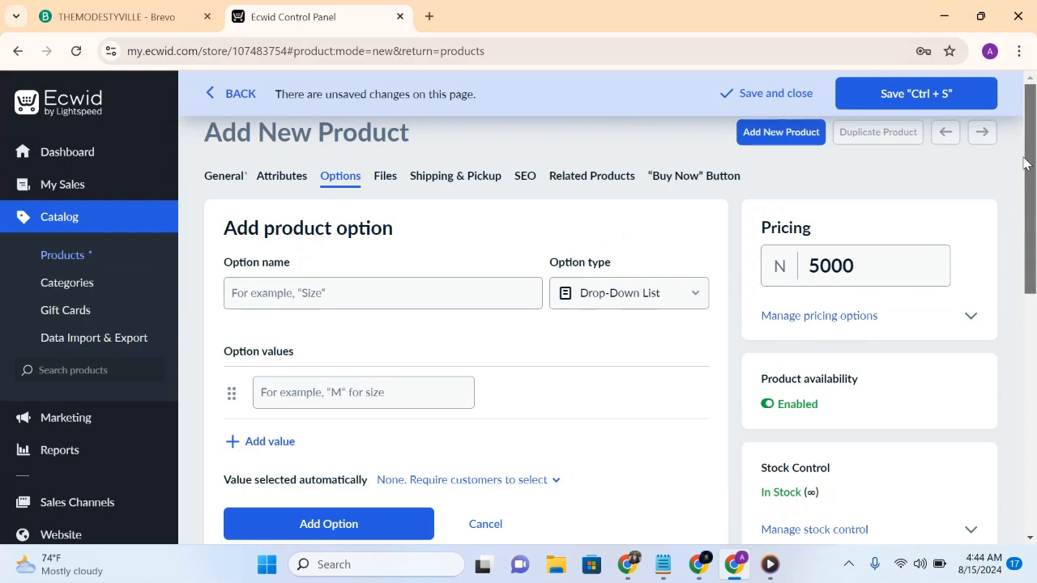
left_click(392, 181)
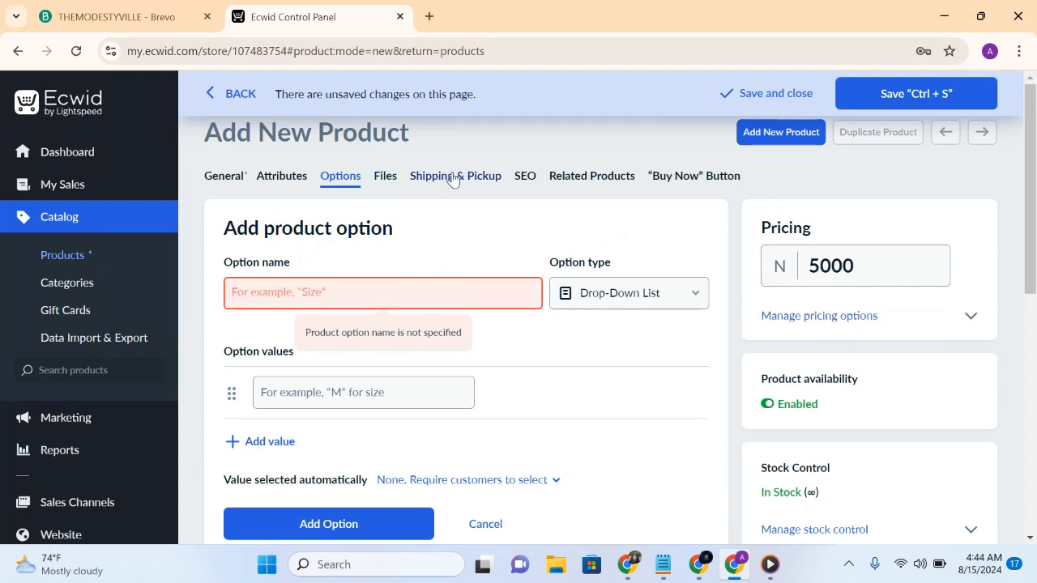
left_click(329, 315)
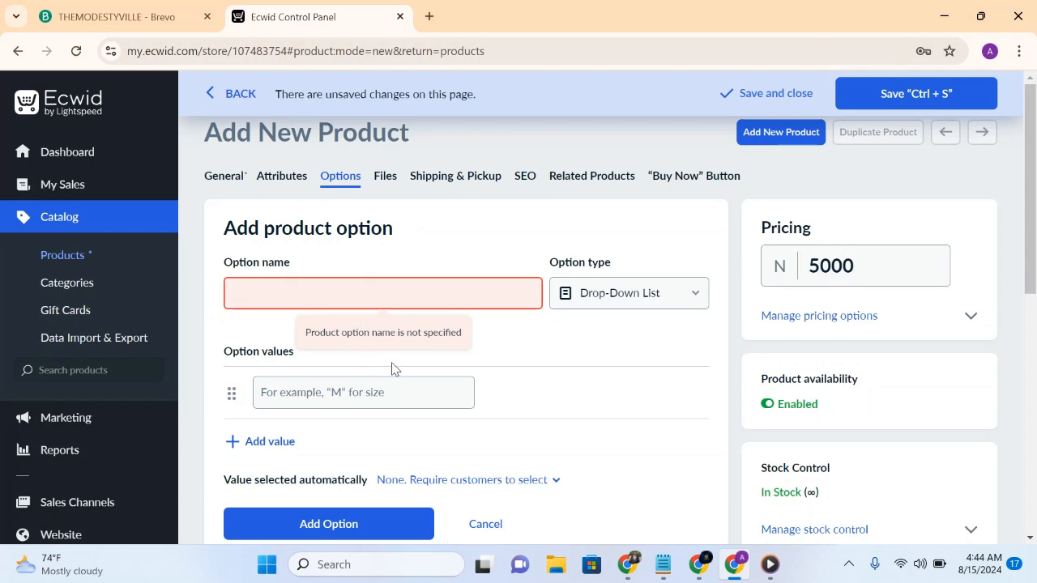
left_click(487, 525)
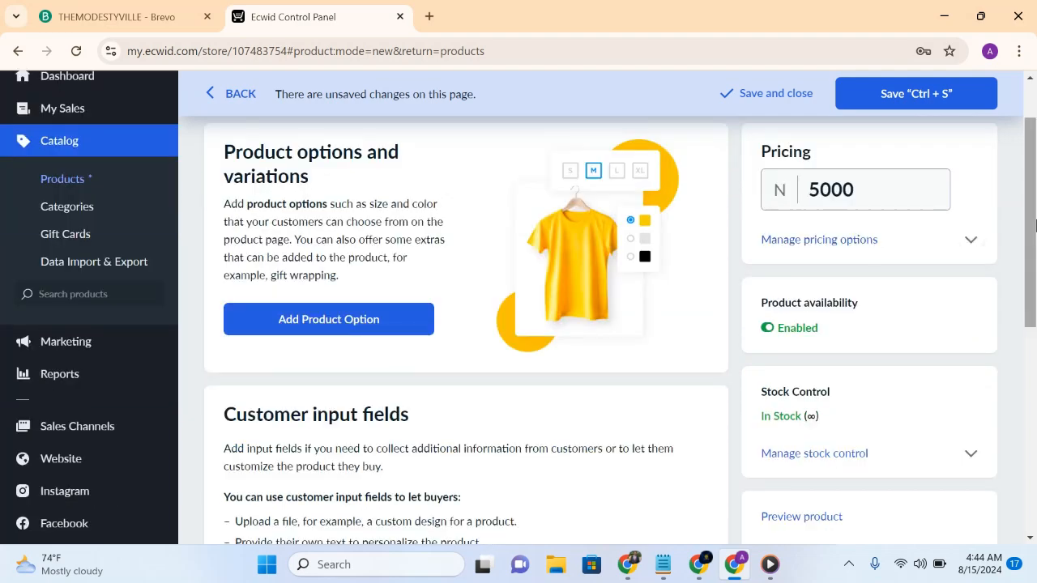
- Set the product's shipping rate to Free shipping in its shipping and pickup settings
scroll(1035, 224, "up", 1)
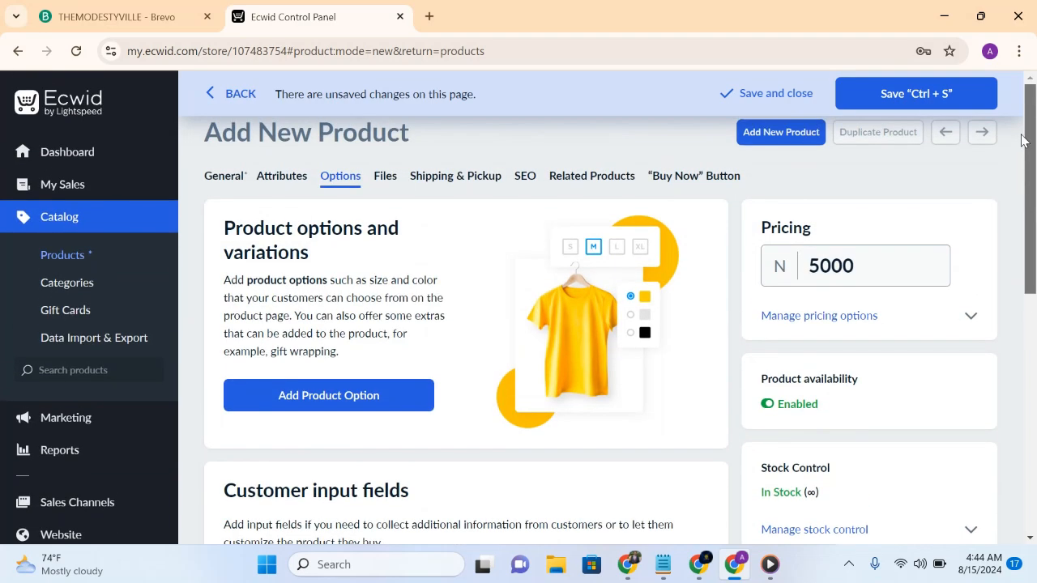
left_click(426, 178)
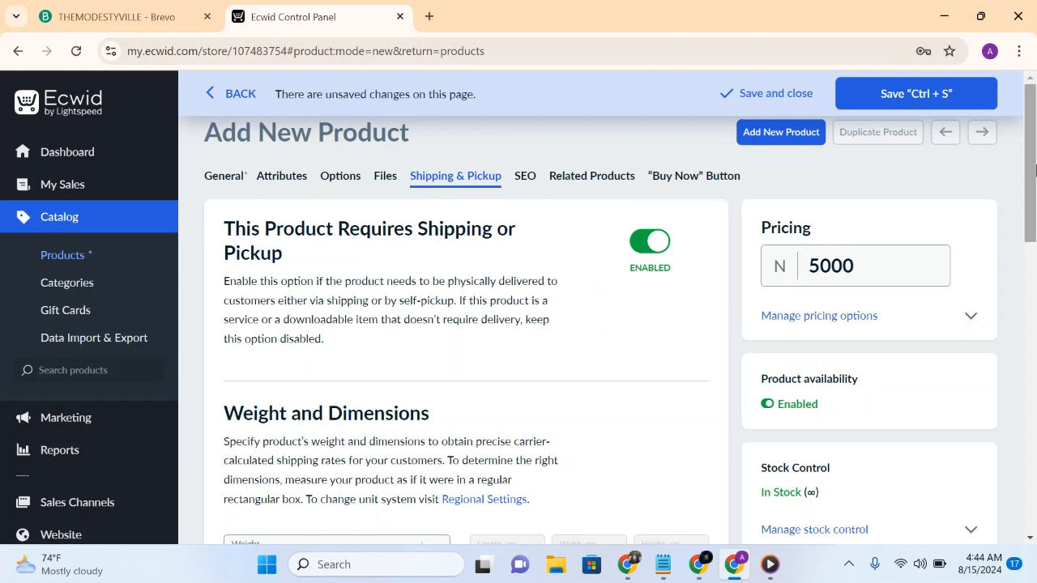
left_click_drag(1034, 170, 1035, 342)
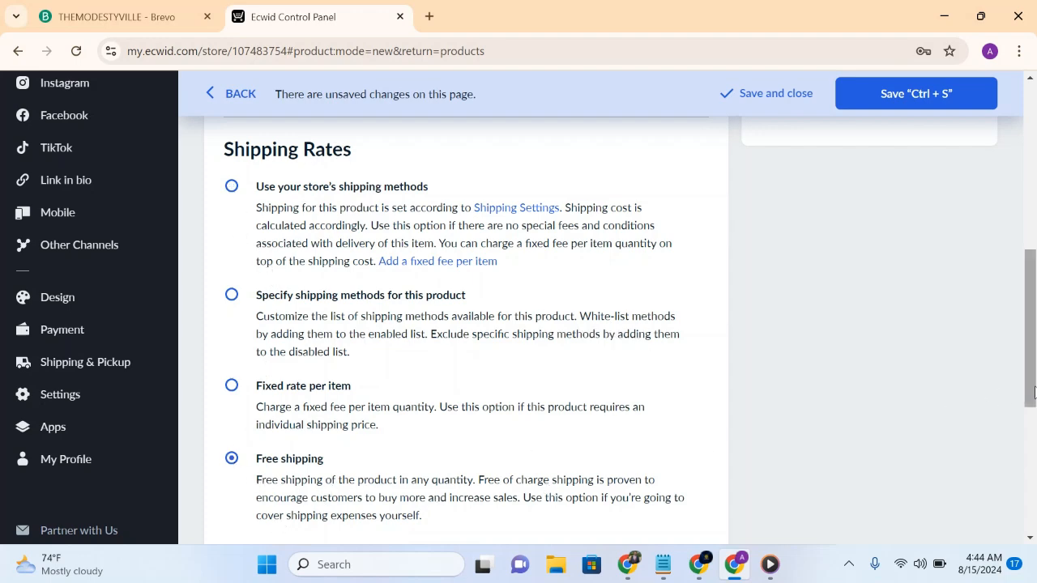
left_click_drag(1034, 393, 1002, 219)
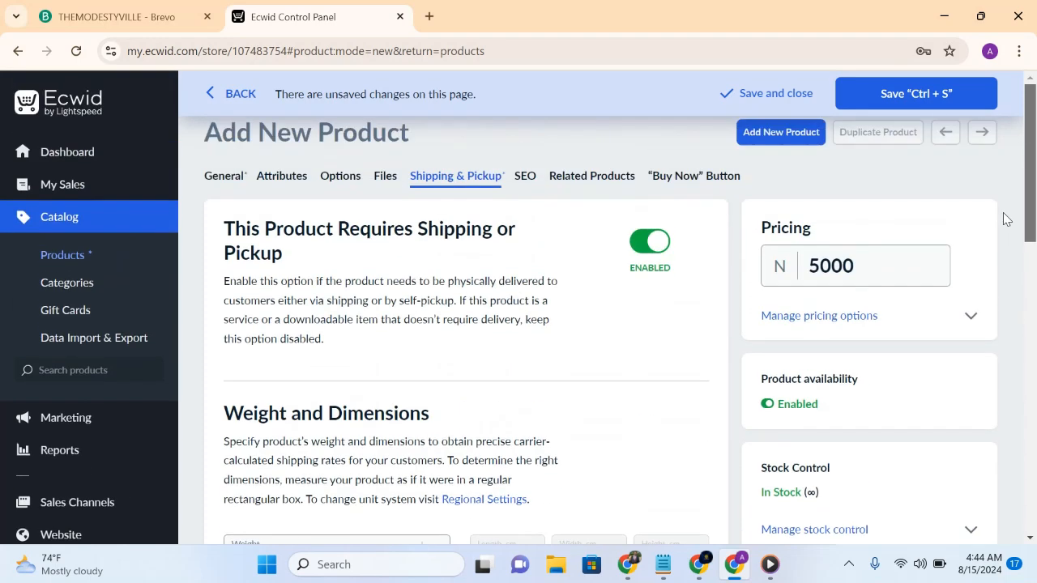
- View the product's Google search preview and enable related products with random picks from the catalog
left_click(527, 179)
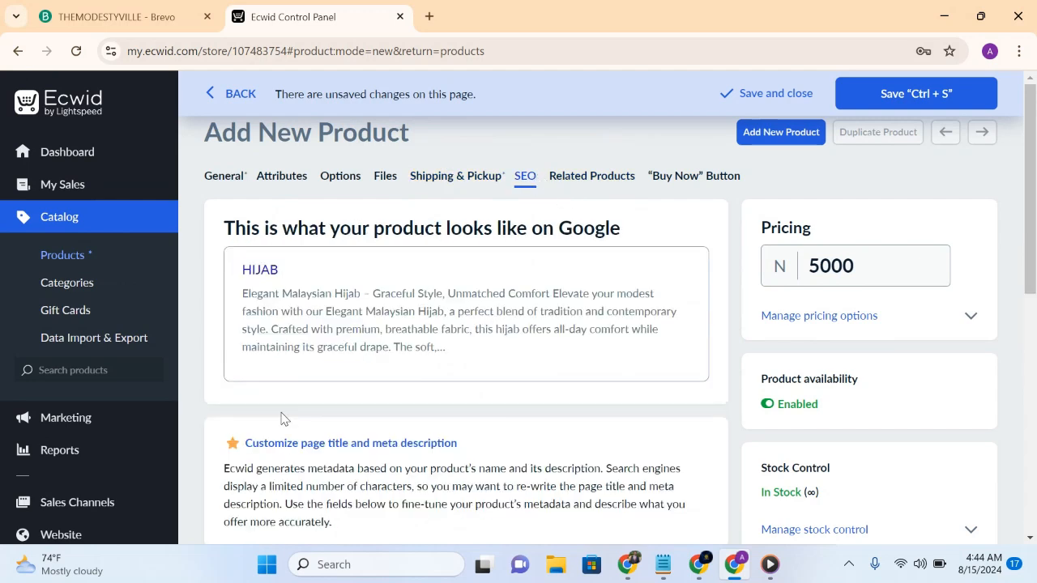
left_click(596, 176)
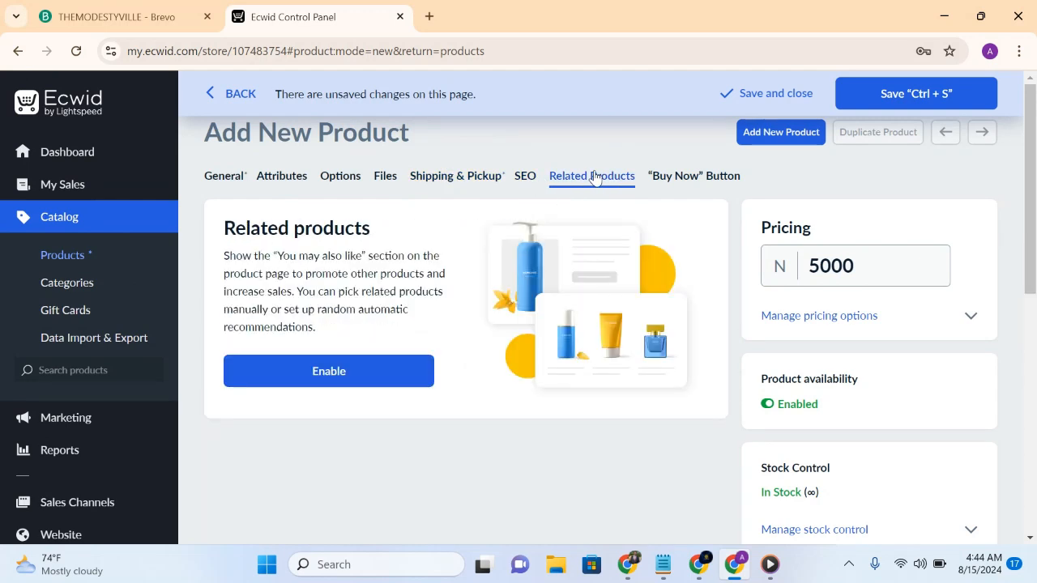
left_click(317, 377)
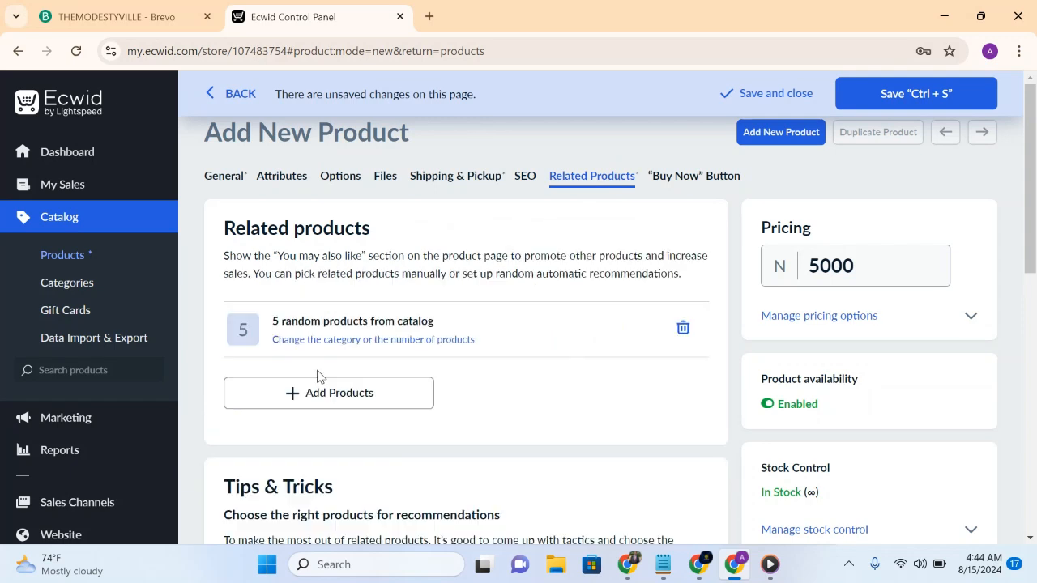
- Browse the catalog products that can be added as related products, selecting none of them
left_click(343, 393)
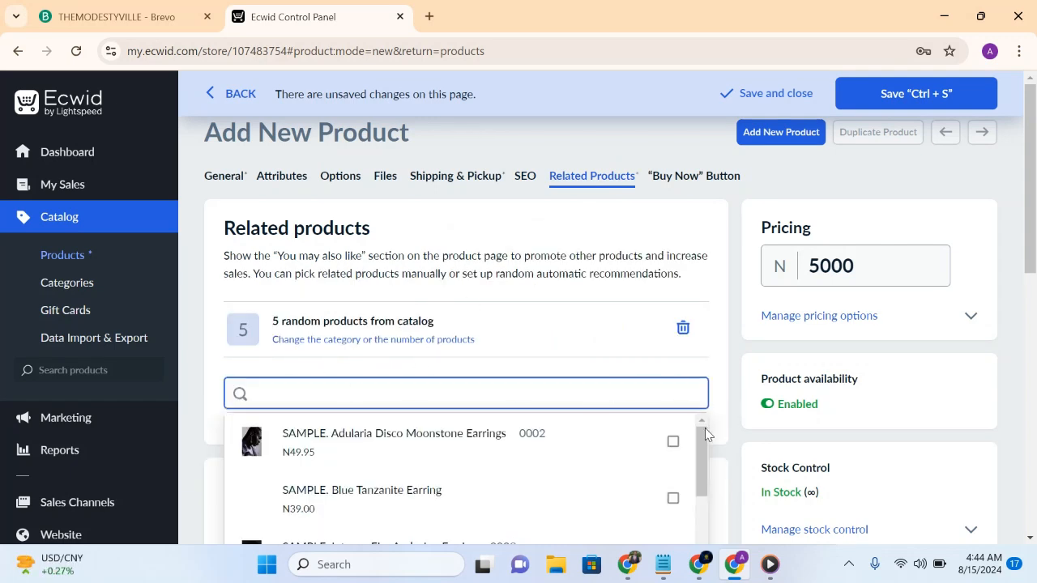
left_click_drag(701, 482, 703, 575)
mouse_move(703, 571)
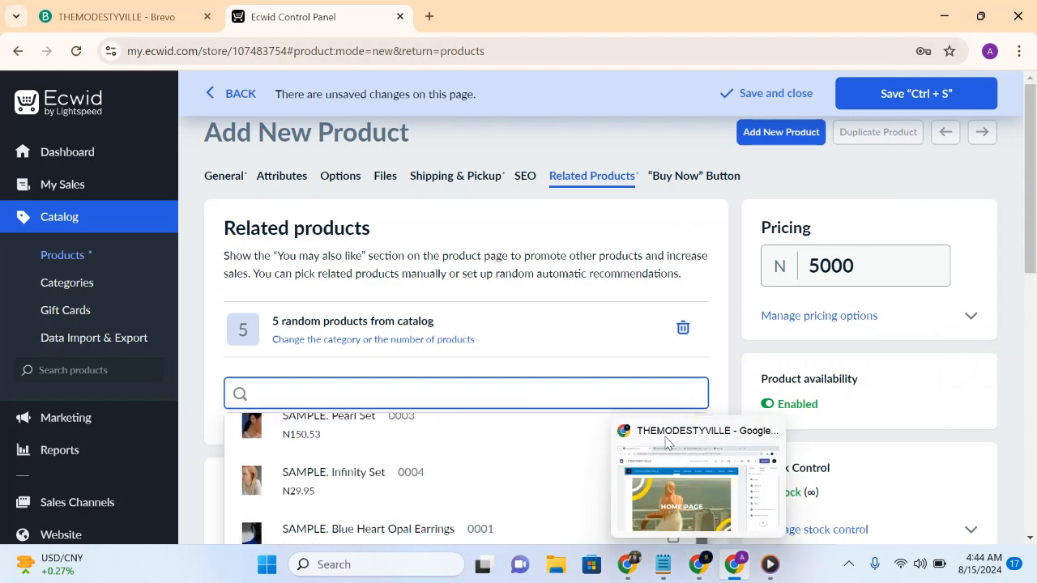
left_click_drag(669, 444, 560, 379)
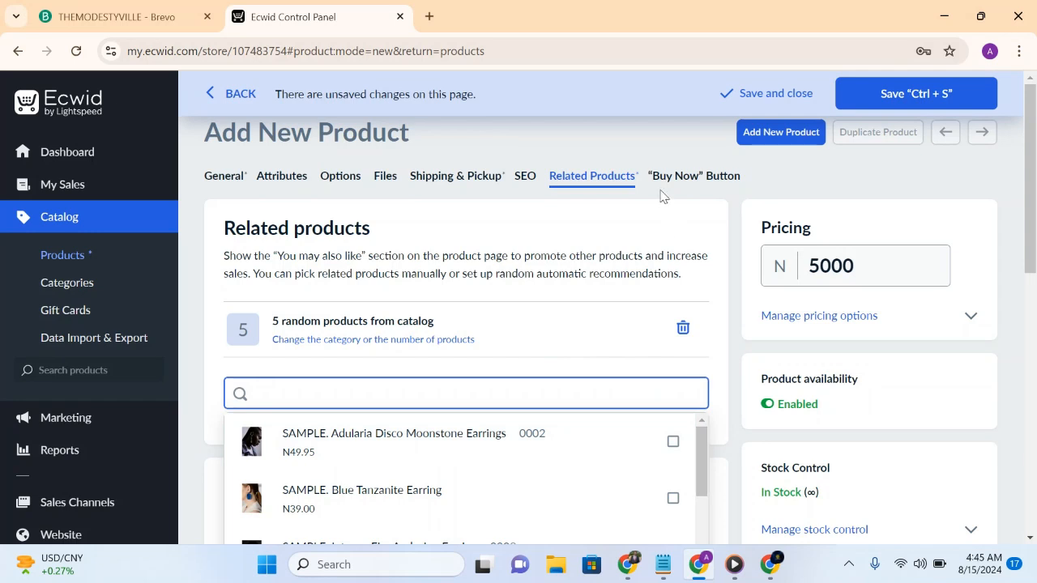
- Look over the "Buy Now" embedding section, and save and close the product
left_click(669, 180)
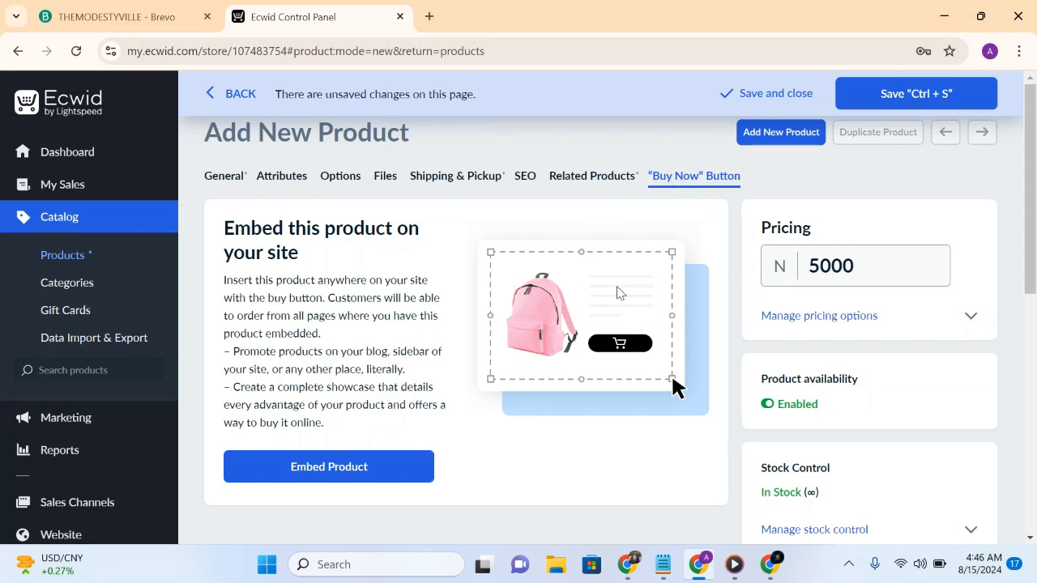
mouse_move(1033, 160)
left_mouse_down()
mouse_move(1034, 394)
mouse_move(1033, 166)
left_mouse_up()
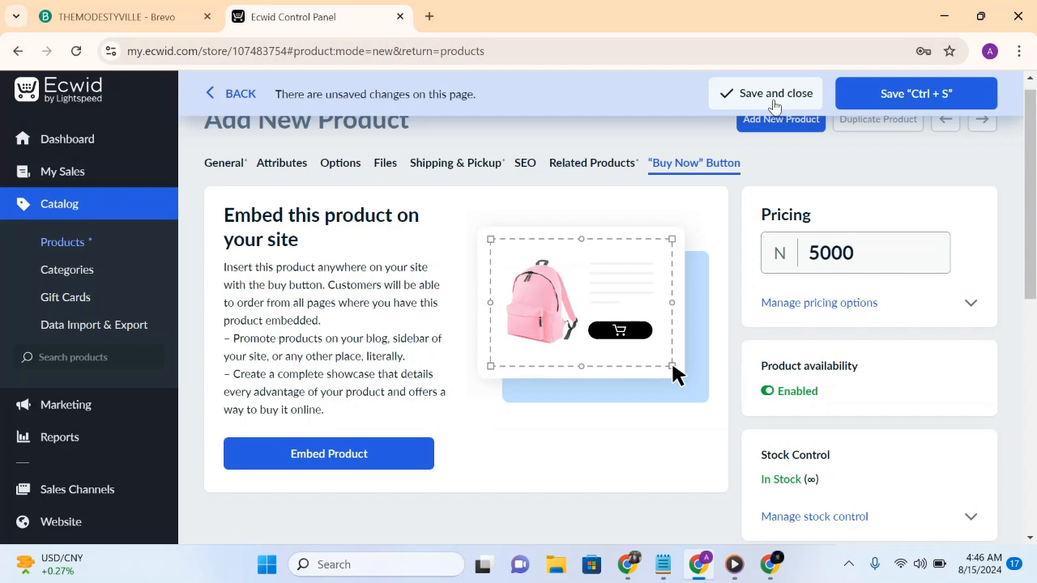
left_click(774, 104)
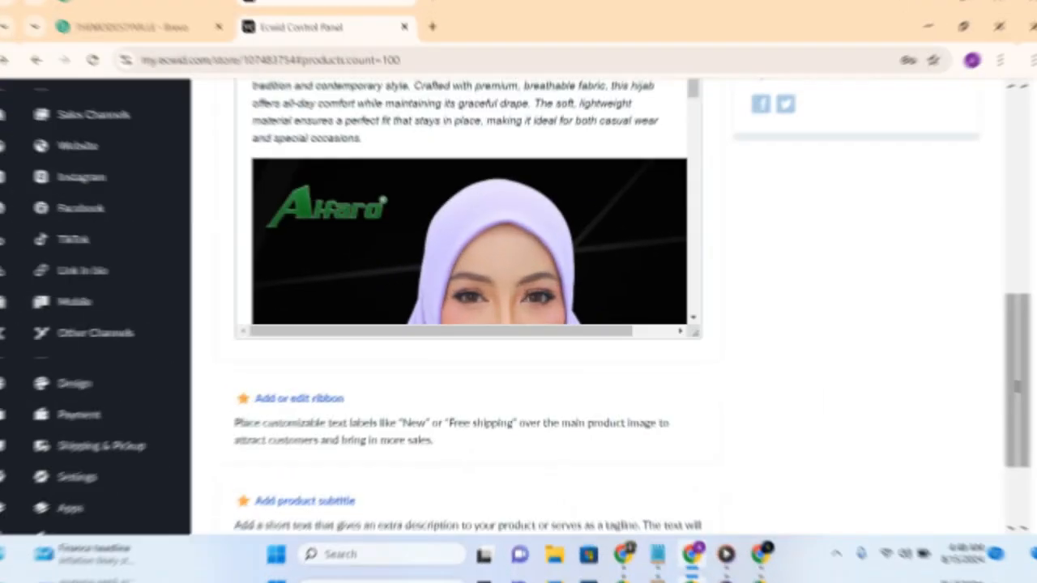
scroll(993, 211, "up", 10)
left_click_drag(989, 205, 985, 136)
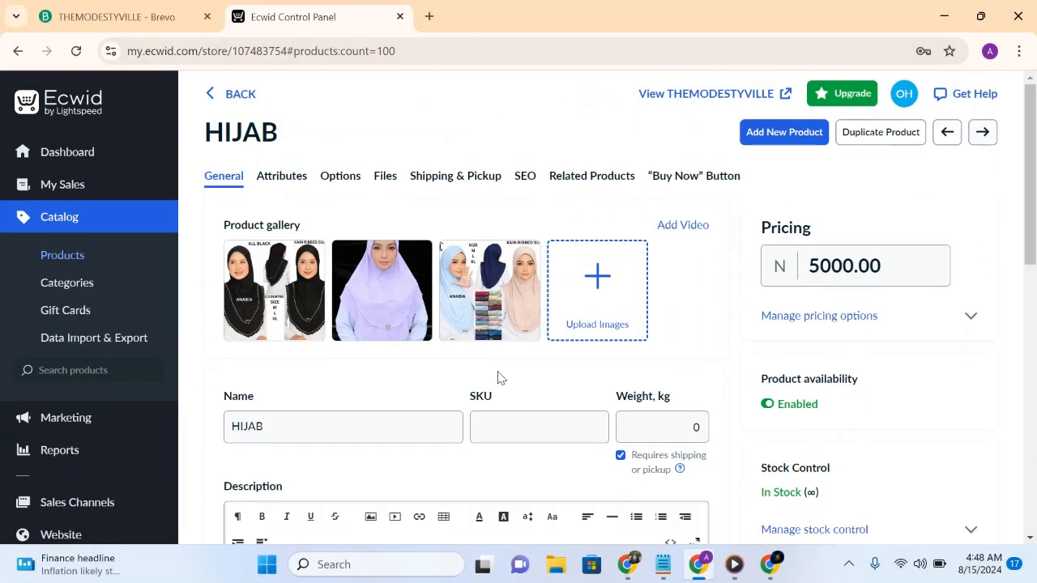
- Look over the store's product list, comparing the HIJAB entry with the sample products
left_click(80, 260)
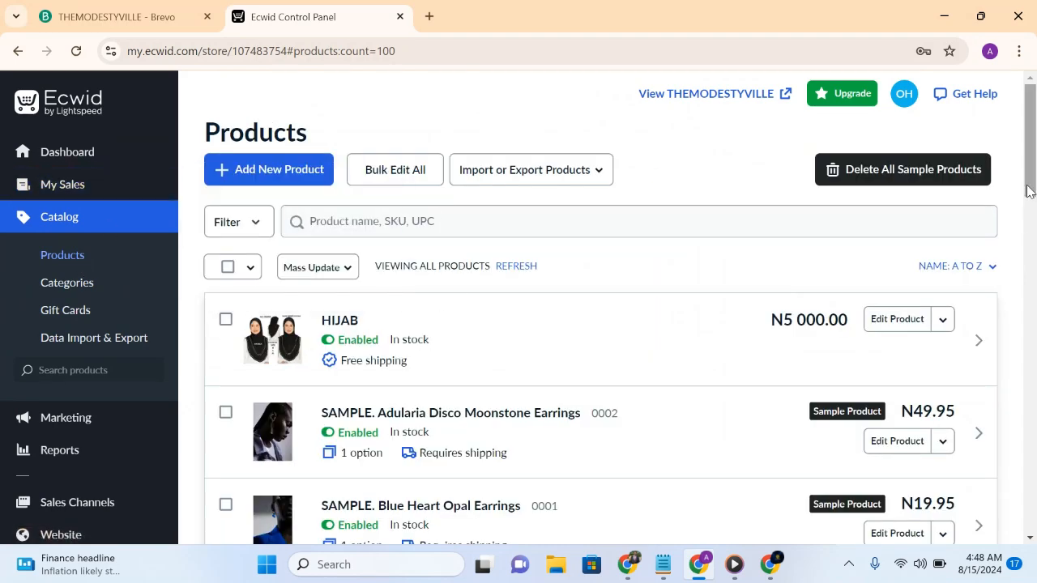
scroll(1029, 191, "down", 2)
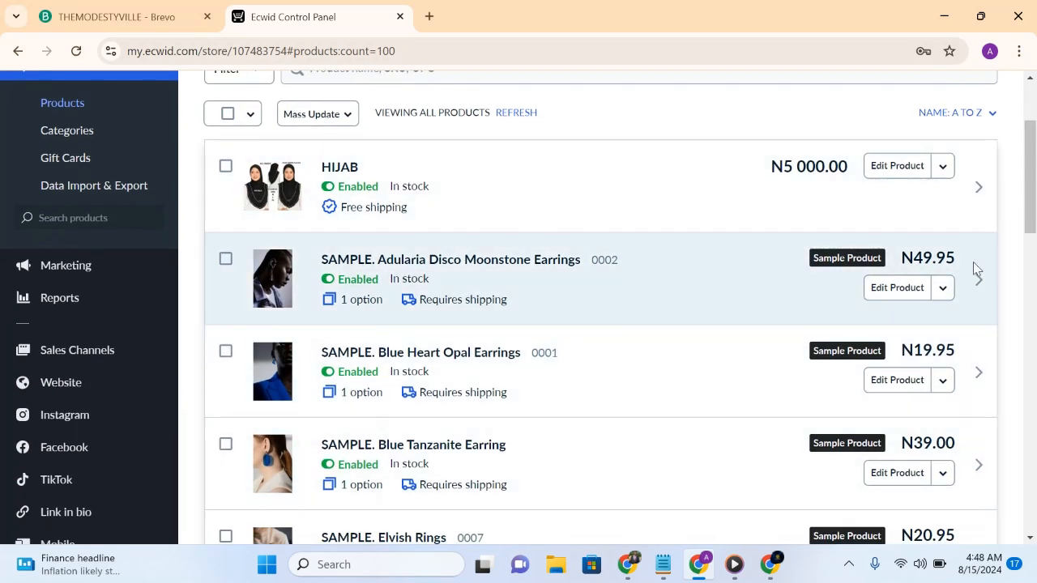
left_click_drag(1029, 219, 1025, 195)
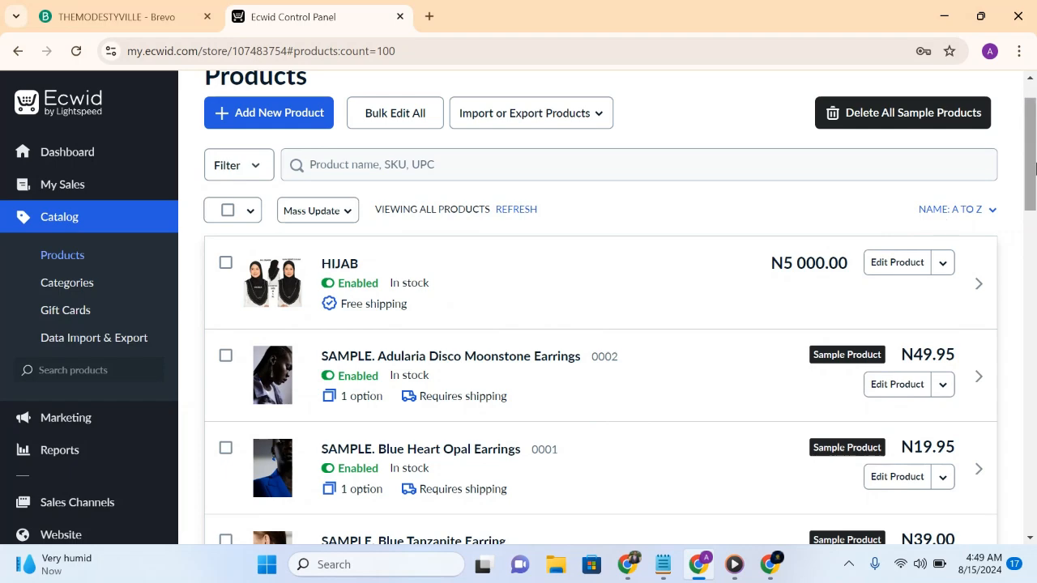
mouse_move(1035, 167)
left_mouse_down()
mouse_move(1035, 273)
mouse_move(1035, 162)
left_mouse_up()
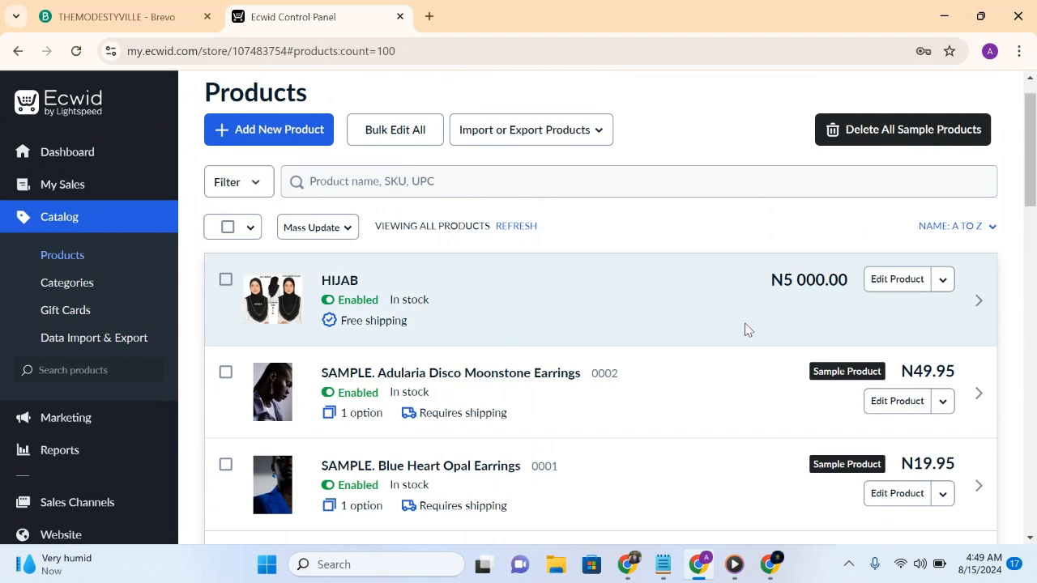
left_click_drag(1032, 195, 1034, 257)
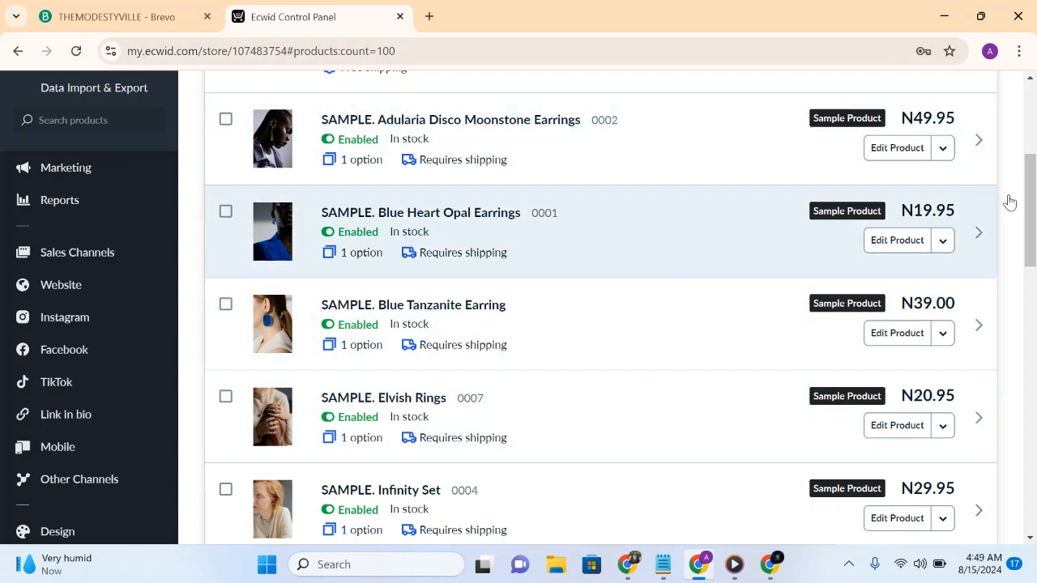
left_click_drag(1032, 220, 924, 155)
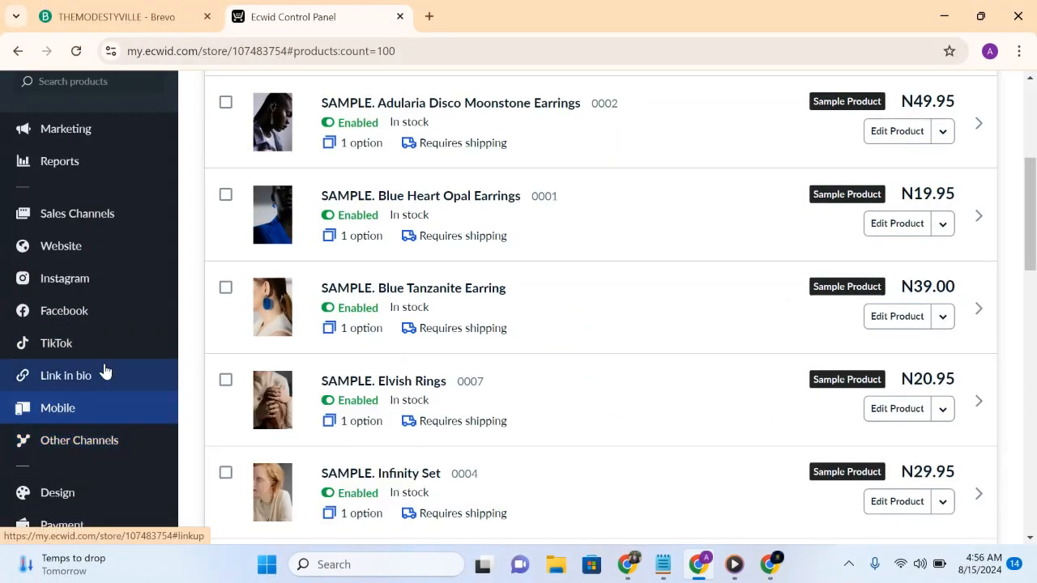
- Look over the Website and Marketing overview pages of the store
mouse_move(101, 248)
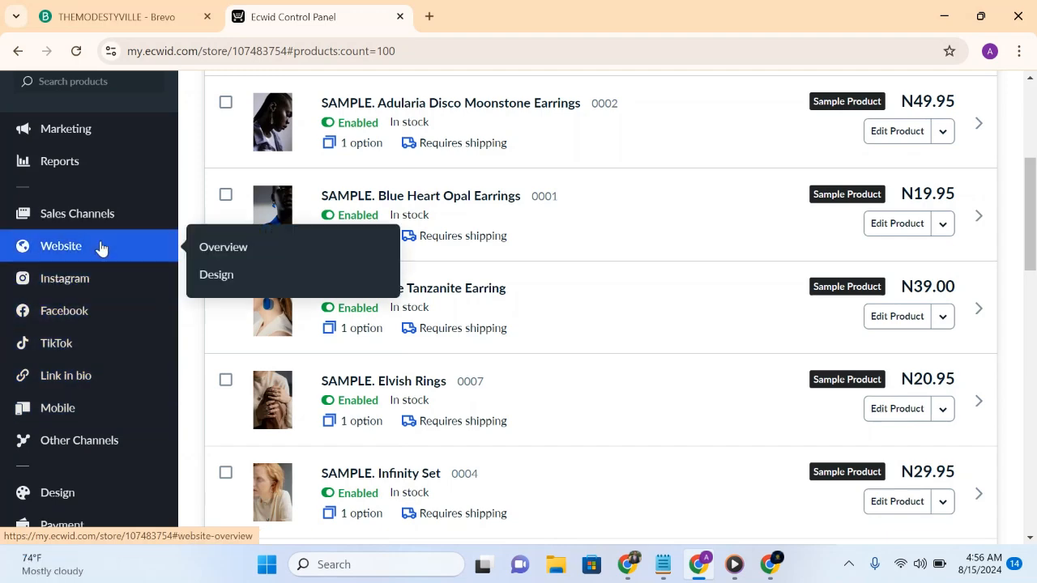
left_click(223, 247)
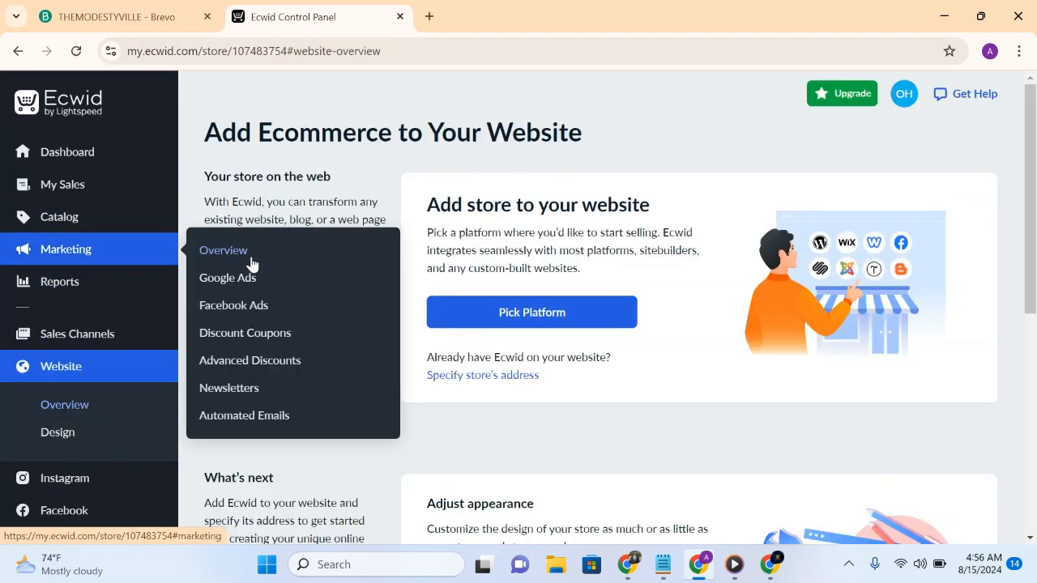
left_click(252, 259)
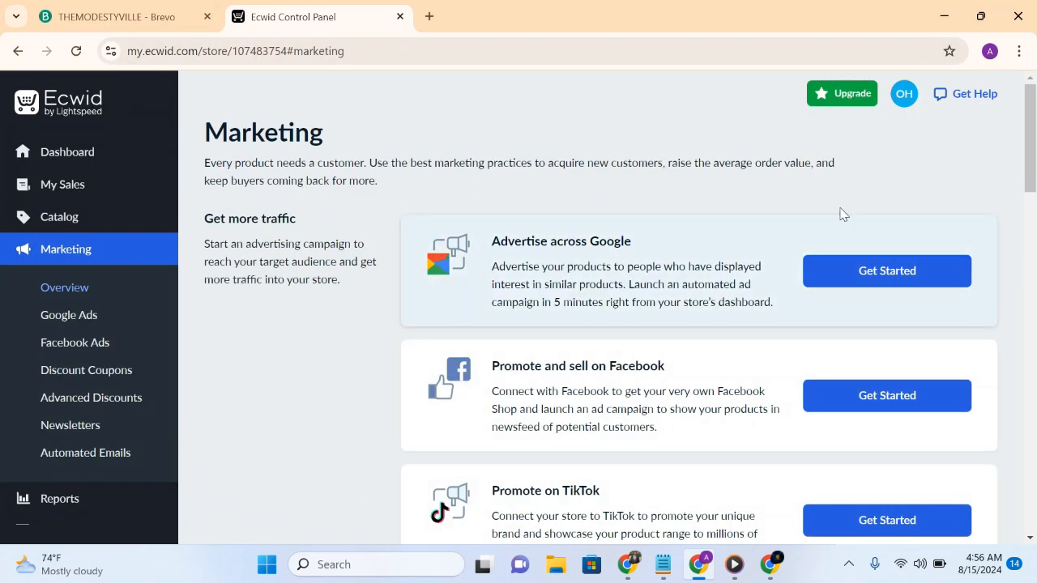
left_click_drag(1029, 188, 1011, 155)
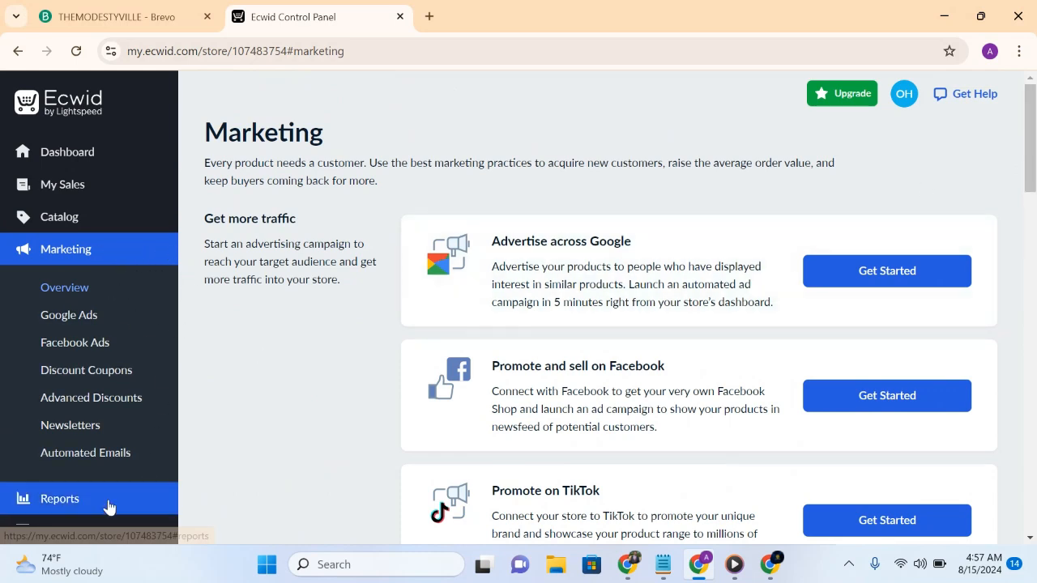
- Revisit the product catalog and look over the Website overview page on adding the store to a website
mouse_move(156, 183)
left_click(125, 216)
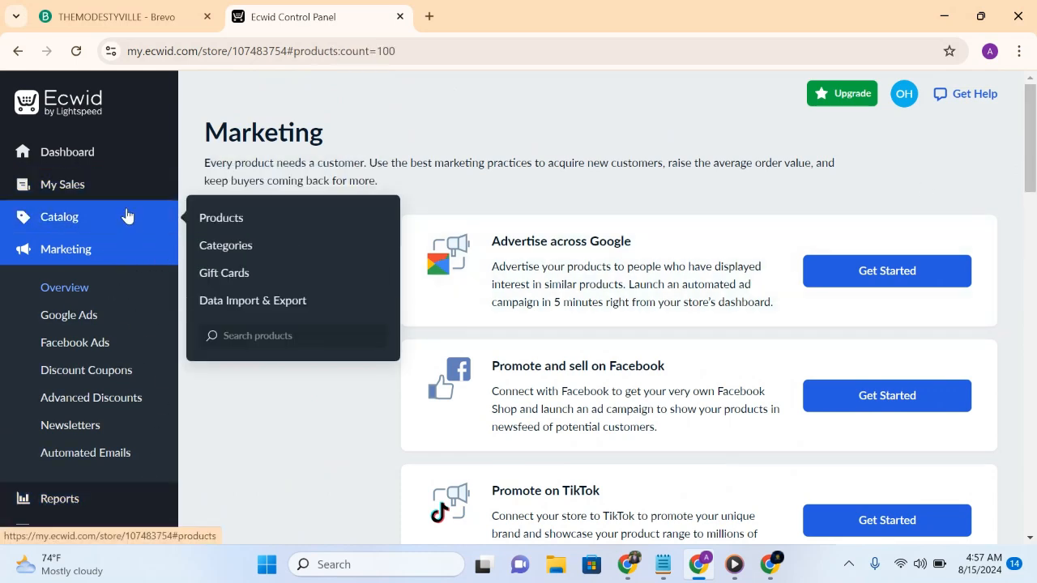
scroll(117, 388, "down", 3)
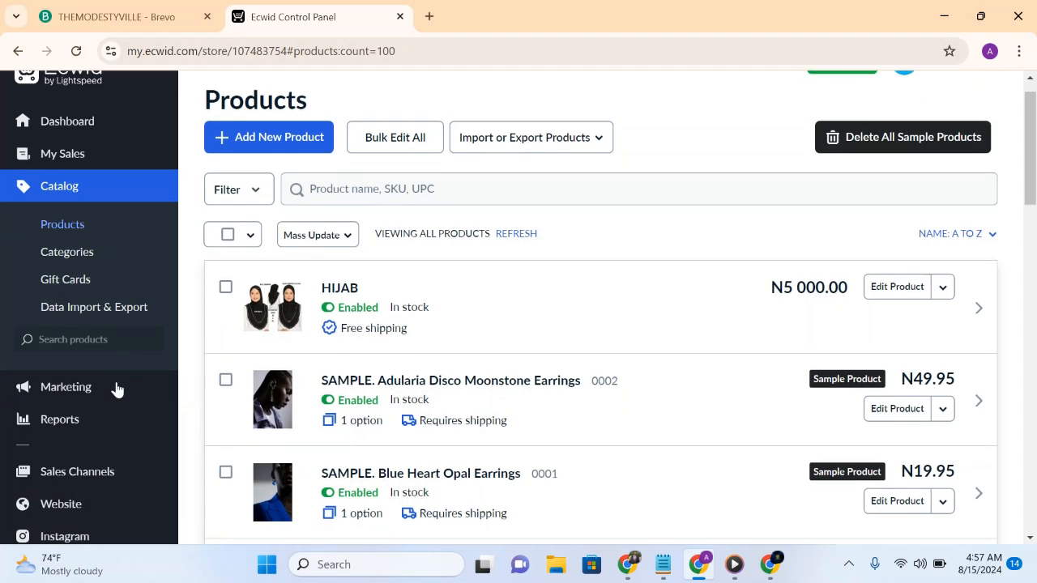
left_click(69, 342)
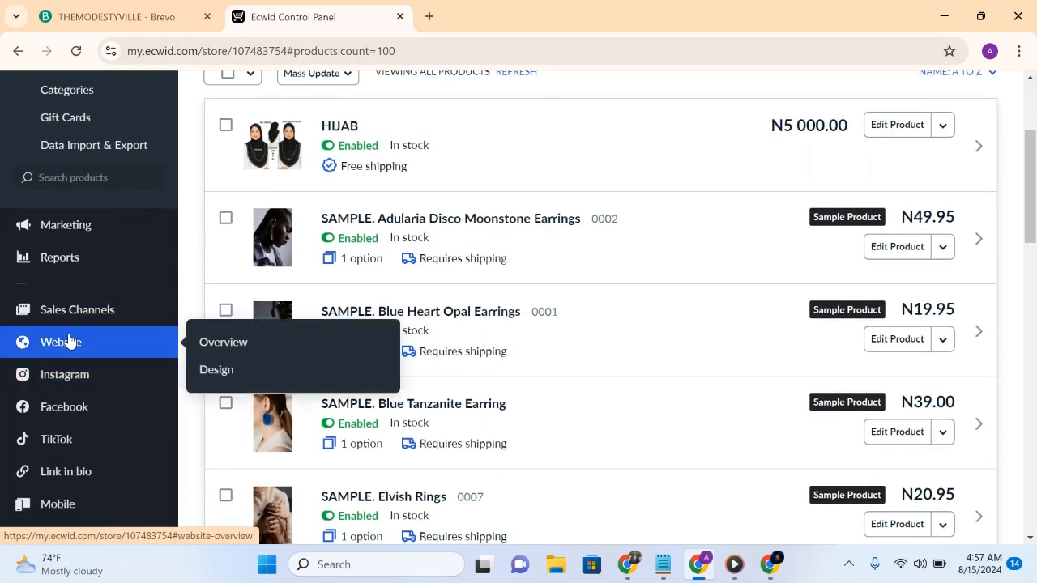
left_click_drag(1032, 185, 1033, 412)
scroll(741, 246, "up", 5)
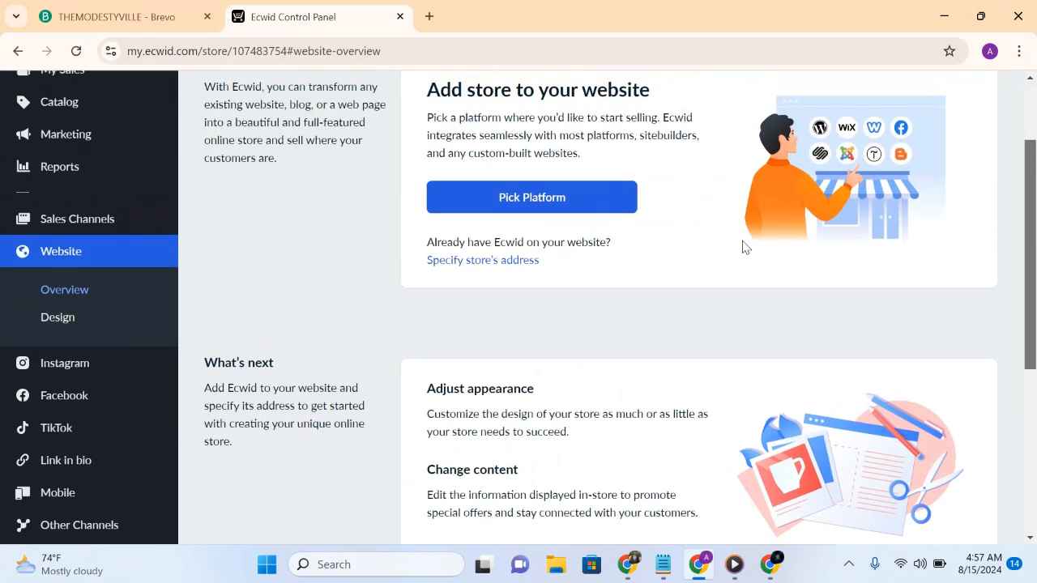
- Open the sales channel setup guide for adding the store to any website and copy the Ecwid integration code
left_click(116, 227)
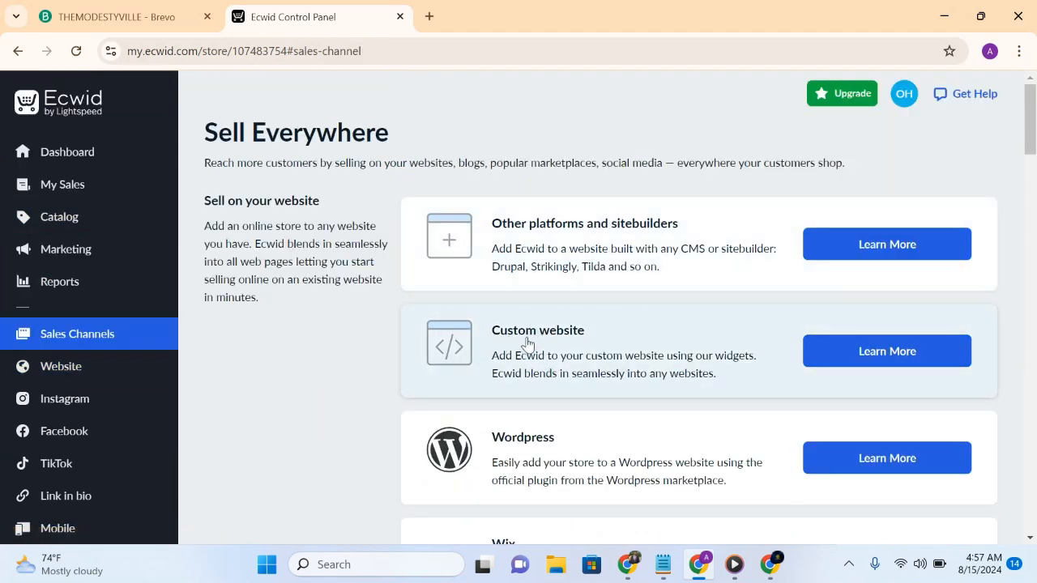
left_click(672, 364)
mouse_move(1035, 214)
left_mouse_down()
mouse_move(1033, 278)
mouse_move(1030, 212)
left_mouse_up()
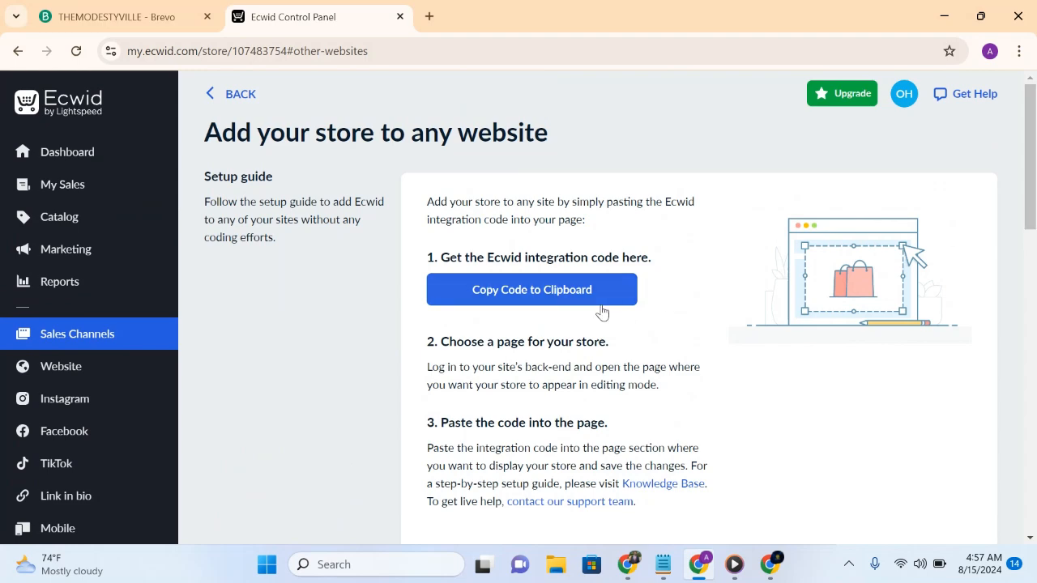
left_click(560, 293)
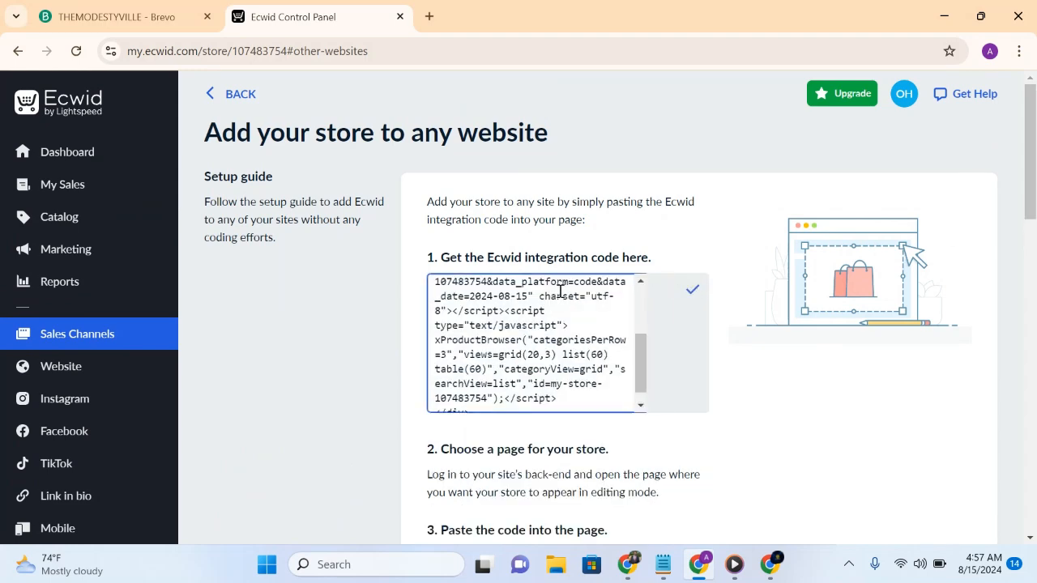
- Copy the Ecwid integration code from the setup guide once more
key("ctrl+a")
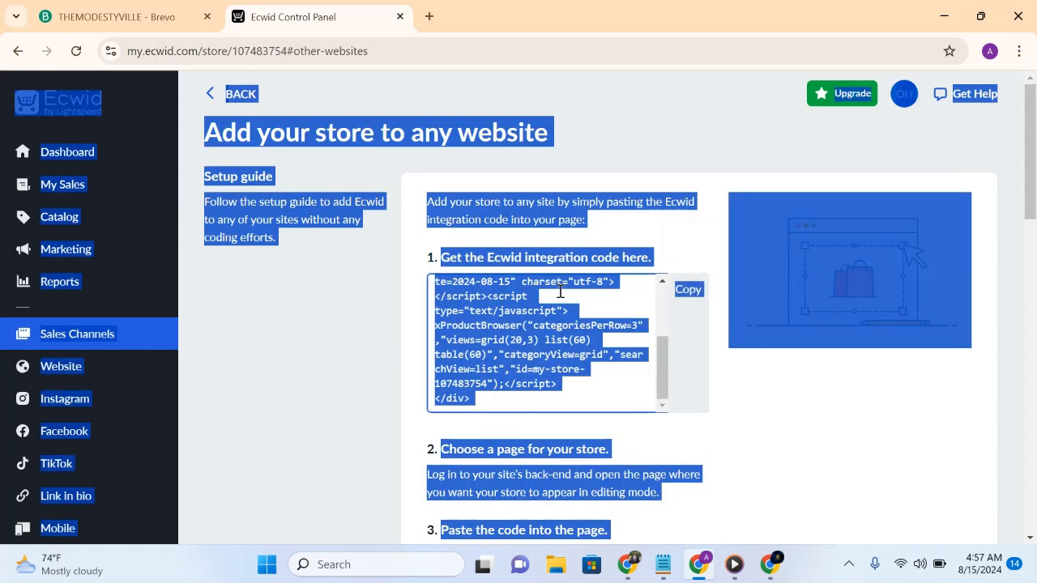
left_click(515, 296)
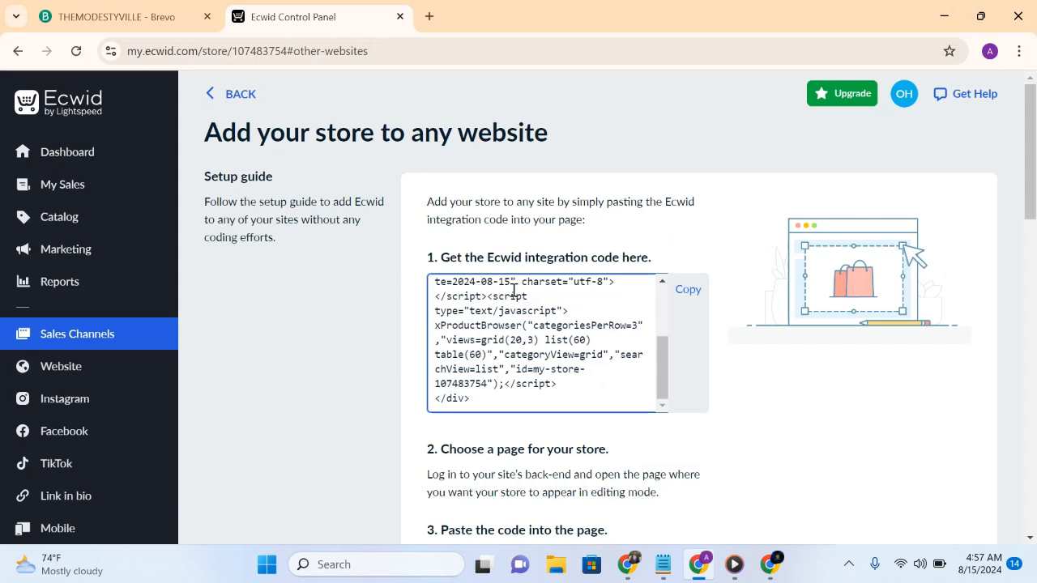
left_click(687, 297)
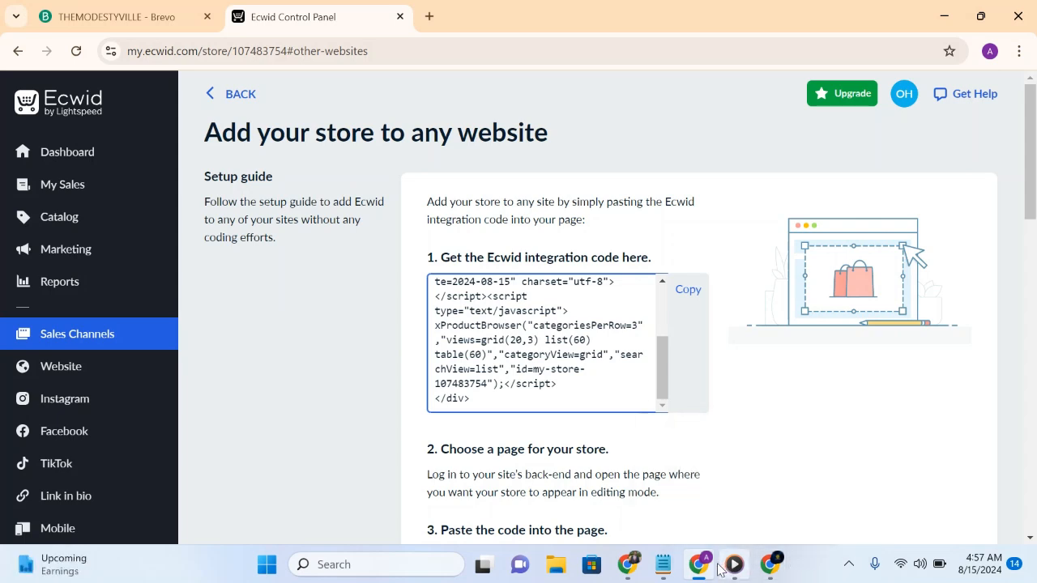
- Switch to the THEMODESTYVILLE site in Google Sites and start embedding web content on the Home page
mouse_move(707, 567)
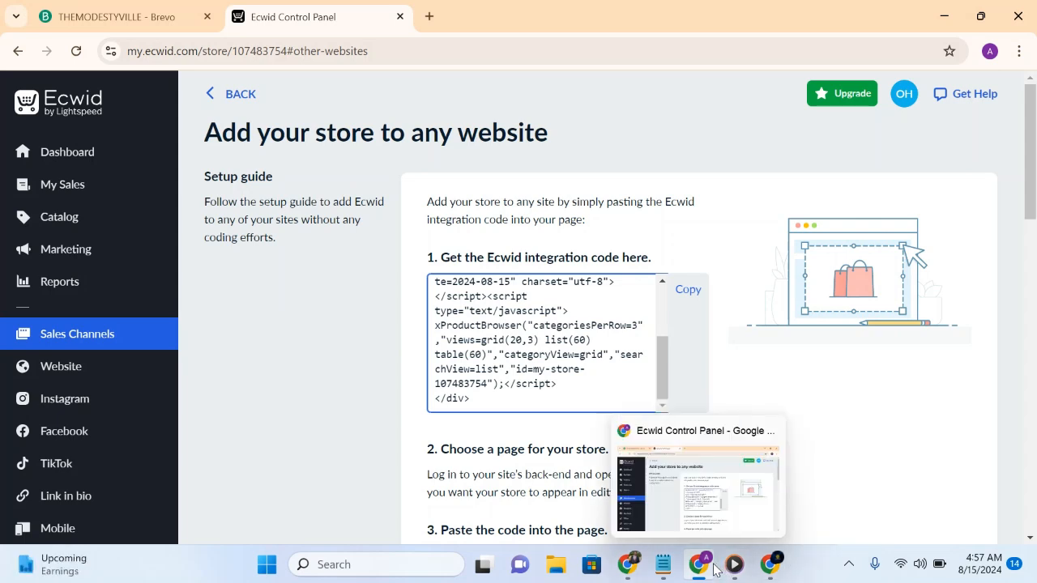
left_click(769, 564)
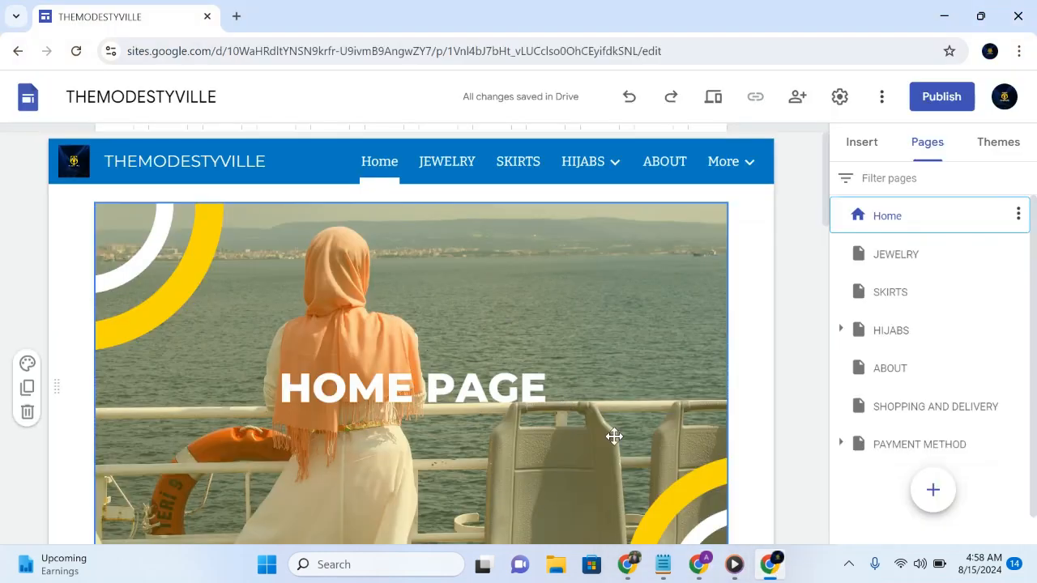
mouse_move(824, 219)
left_mouse_down()
mouse_move(826, 305)
mouse_move(807, 229)
left_mouse_up()
scroll(807, 229, "down", 1)
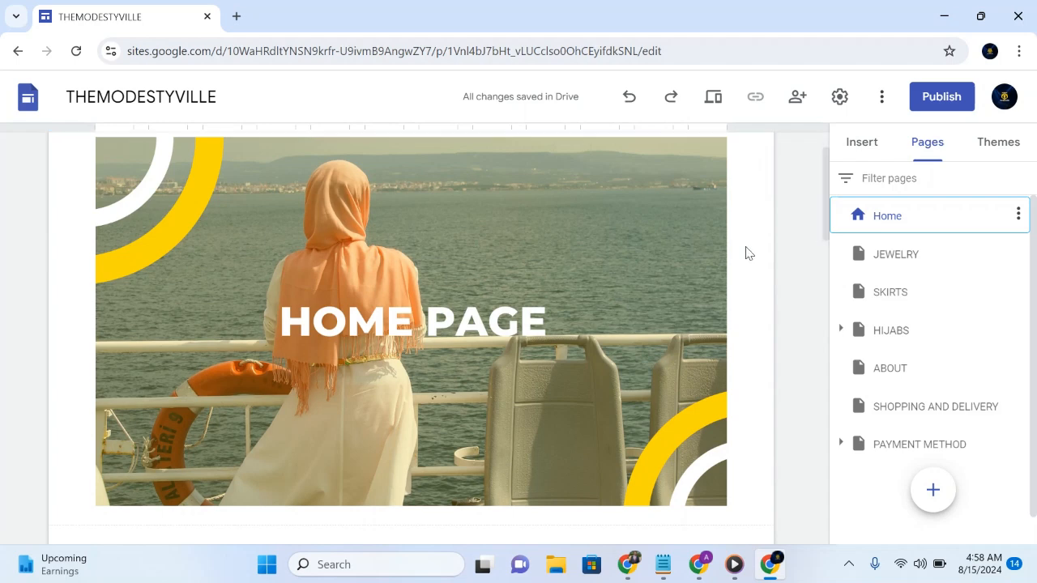
left_click(428, 355)
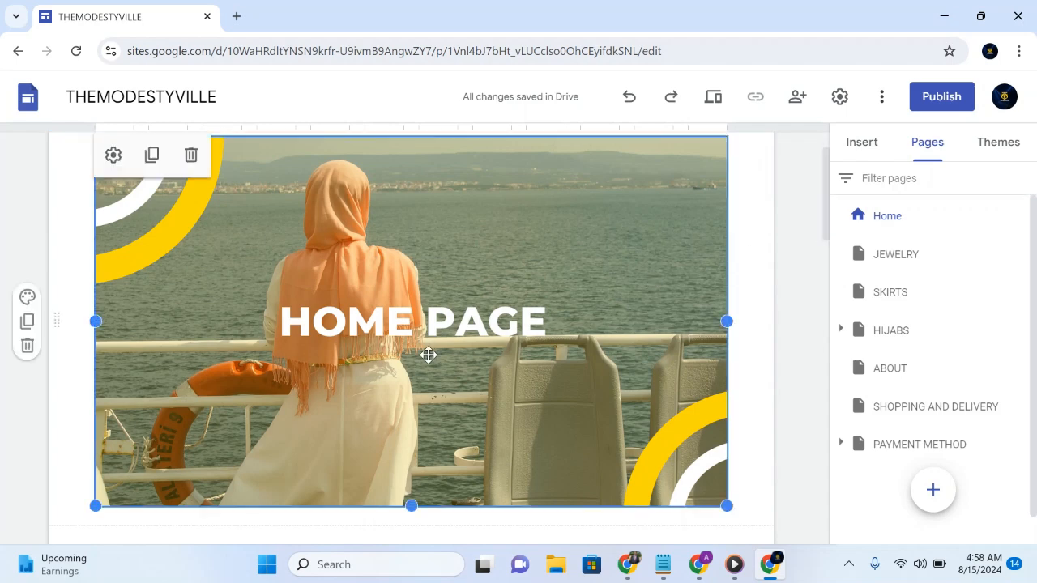
left_click(862, 151)
left_click(639, 290)
left_click(879, 275)
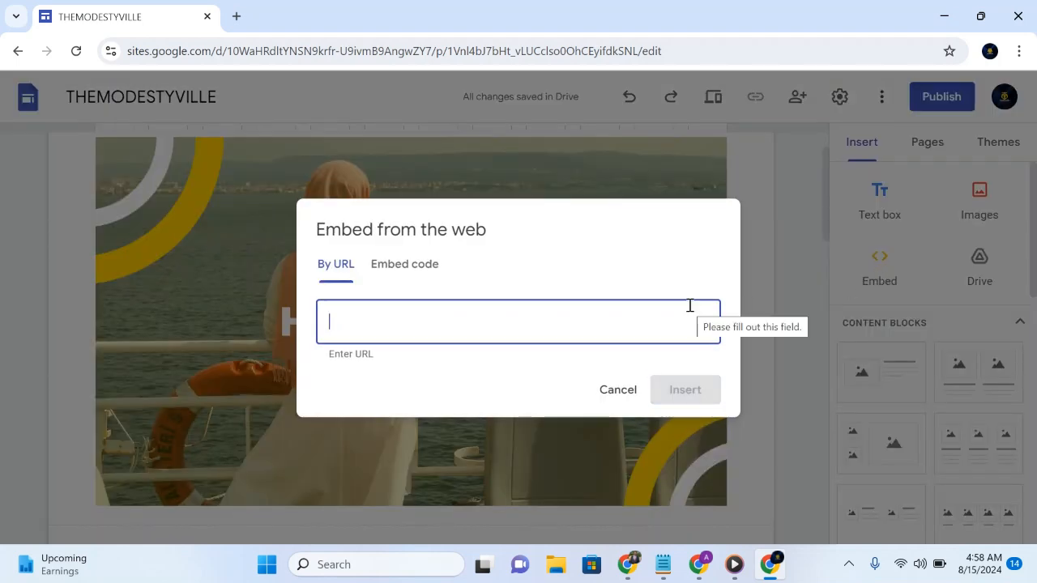
- Paste the copied Ecwid integration code as embed code and insert it on the Home page
left_click(405, 265)
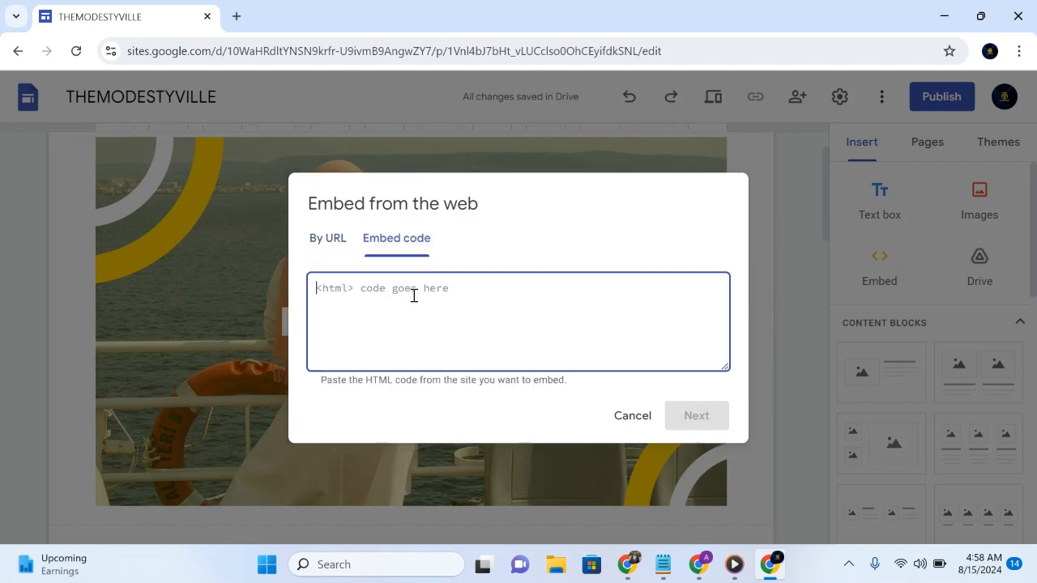
key("ctrl+v")
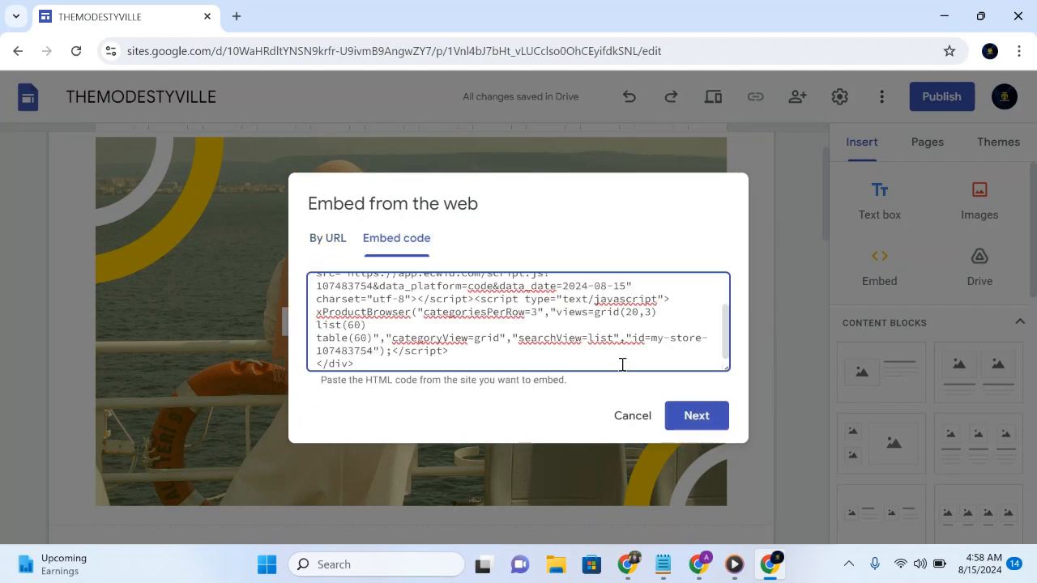
left_click(694, 417)
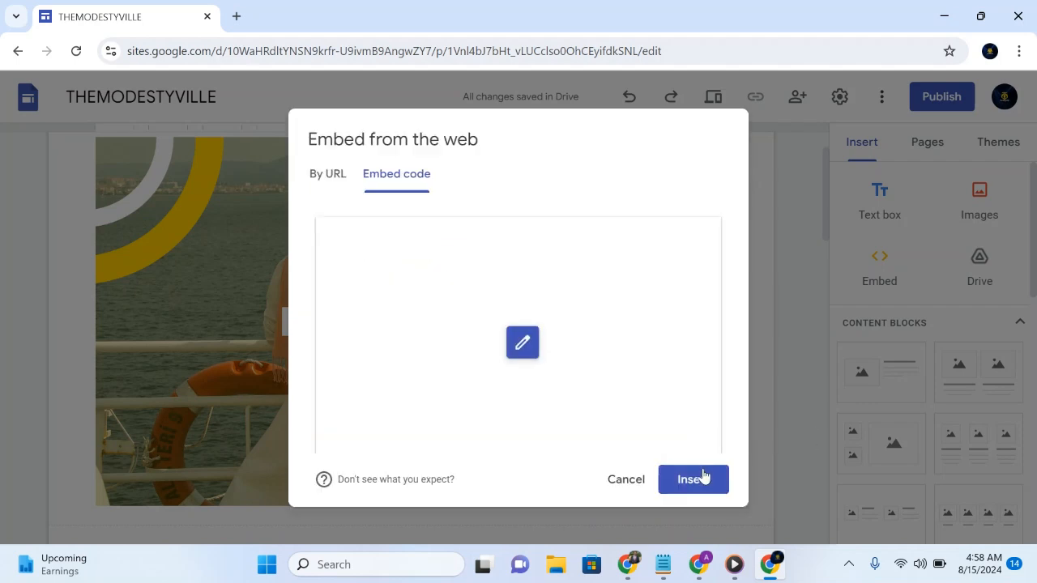
left_click(703, 486)
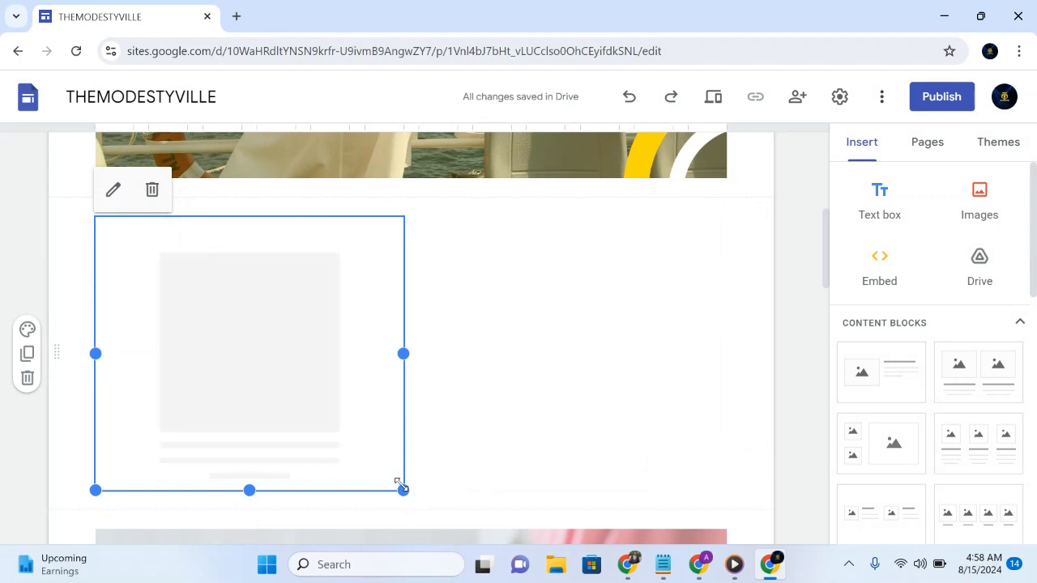
- Widen the embedded store block to the full content width of the Home page and extend its lower edge downward
double_click(461, 514)
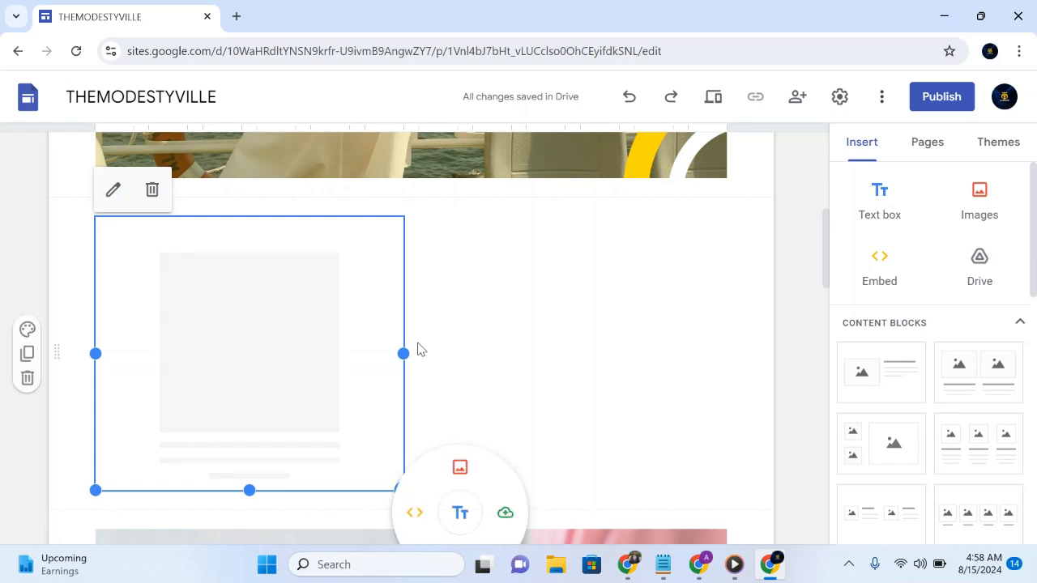
left_click_drag(402, 350, 727, 353)
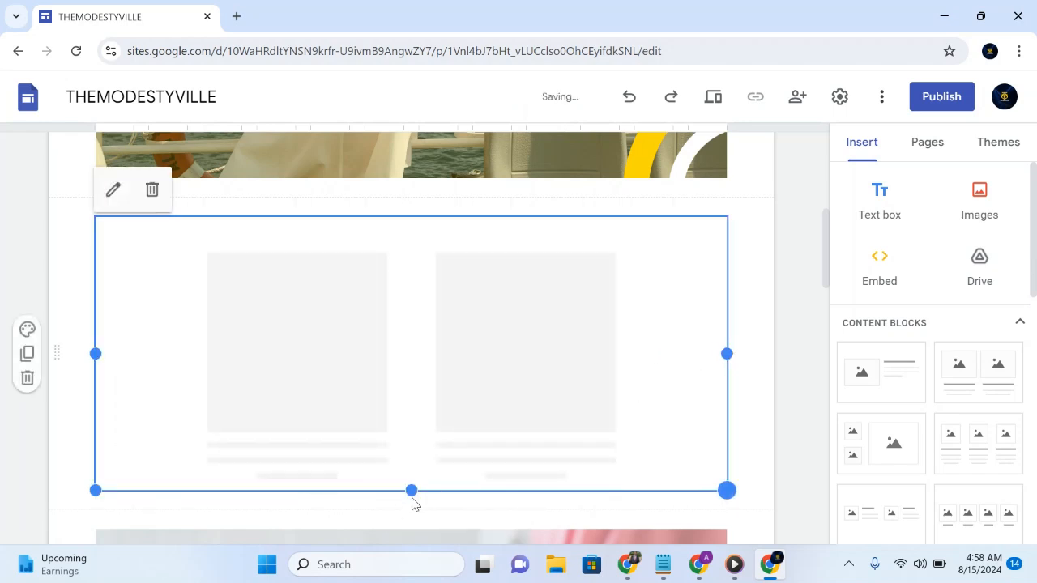
mouse_move(412, 490)
left_mouse_down()
mouse_move(421, 563)
mouse_move(483, 541)
left_mouse_up()
left_click_drag(828, 277, 828, 320)
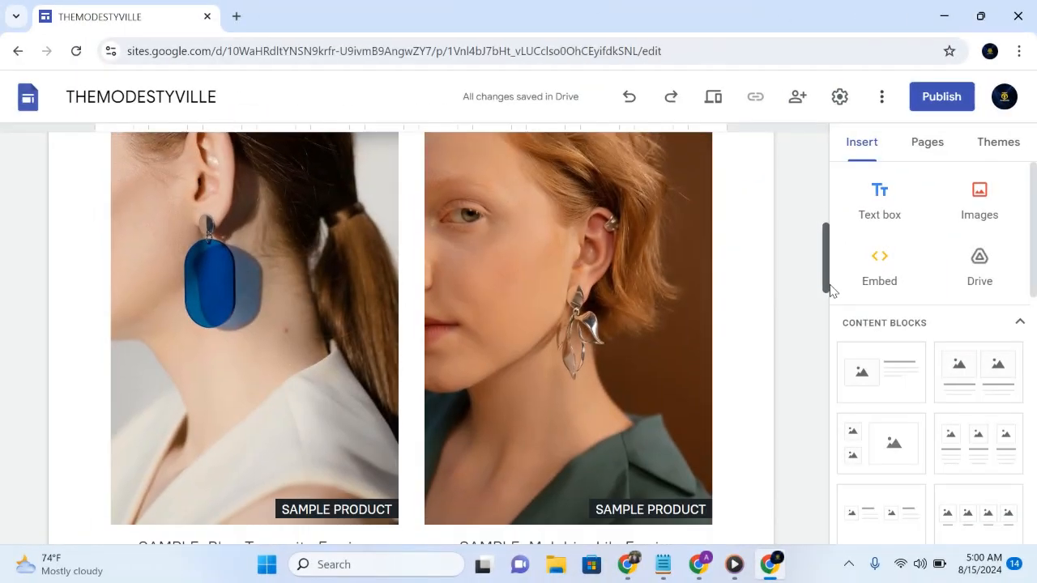
left_click_drag(830, 290, 831, 344)
scroll(743, 235, "up", 1)
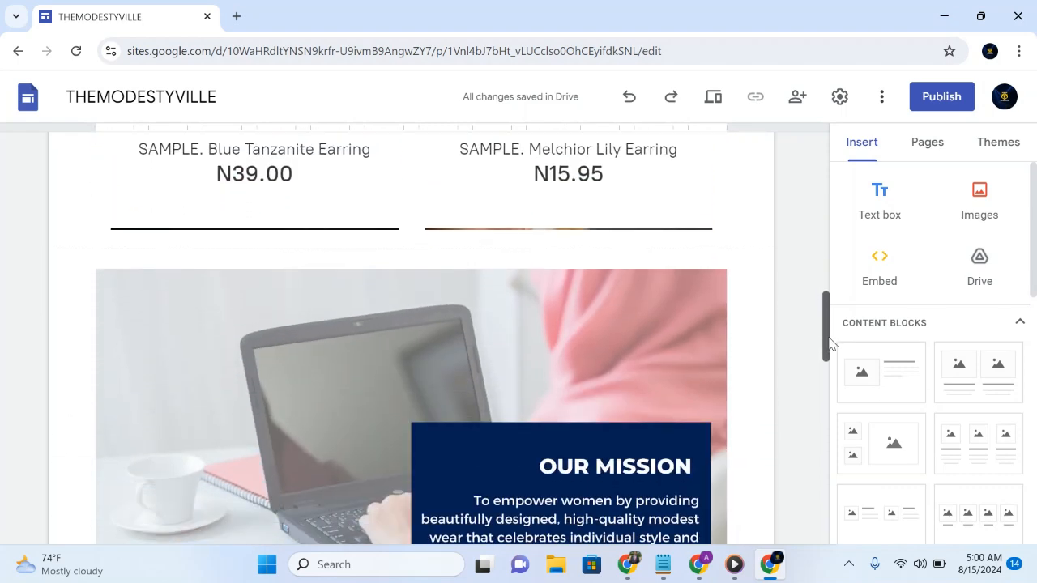
- Extend the embedded store block's lower edge further down so that more product rows fit
left_click(589, 211)
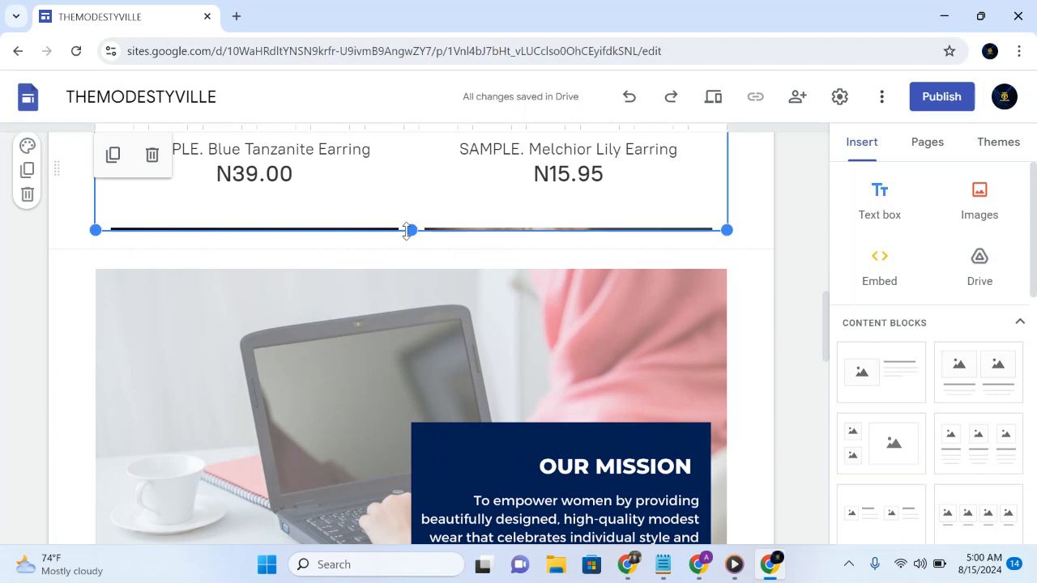
left_click_drag(412, 230, 423, 274)
left_click_drag(411, 230, 398, 273)
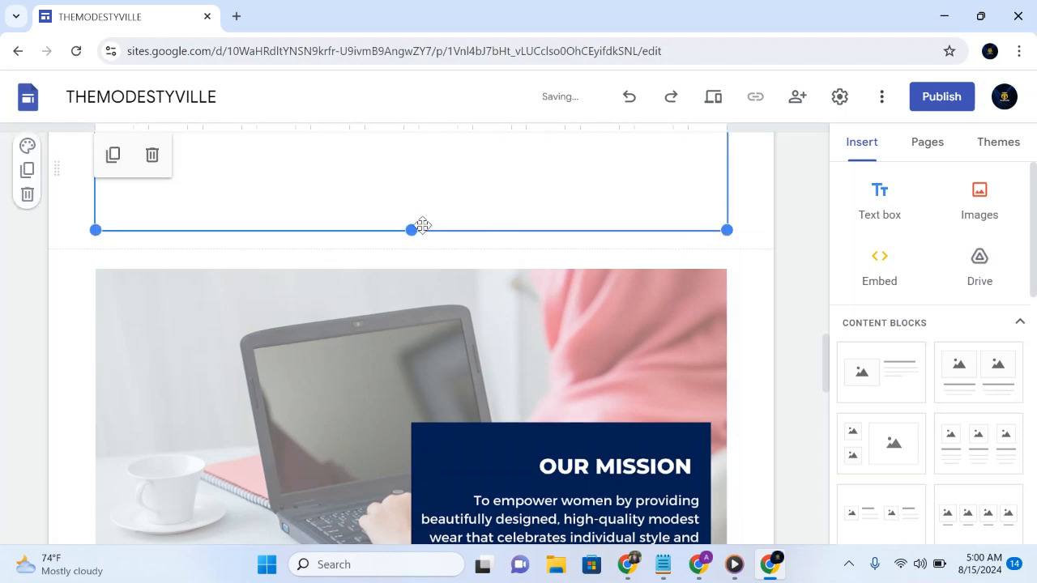
left_click_drag(414, 227, 420, 322)
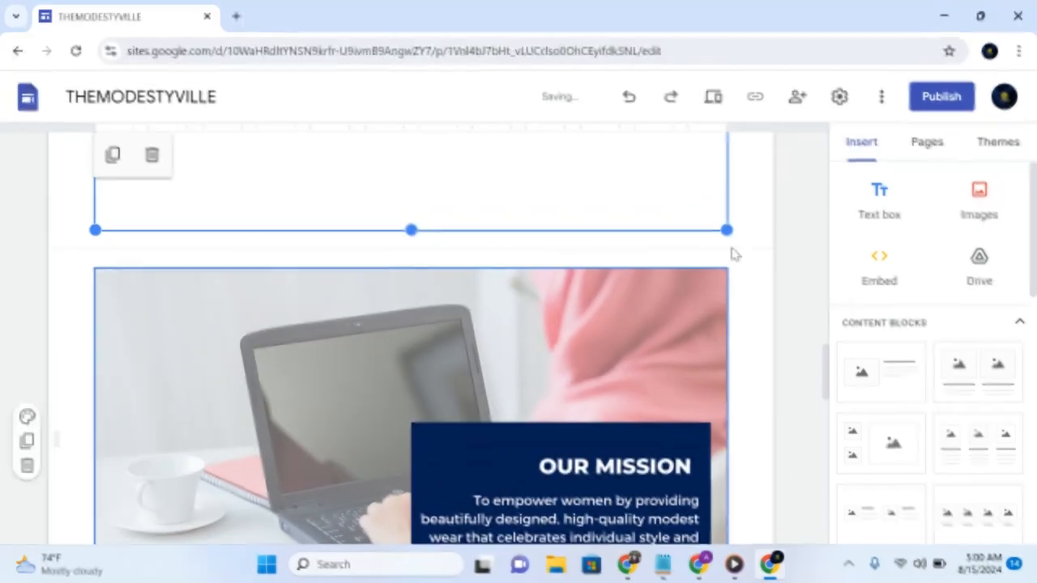
- Insert two spacers between the embedded store block and the OUR MISSION section
left_click(766, 248)
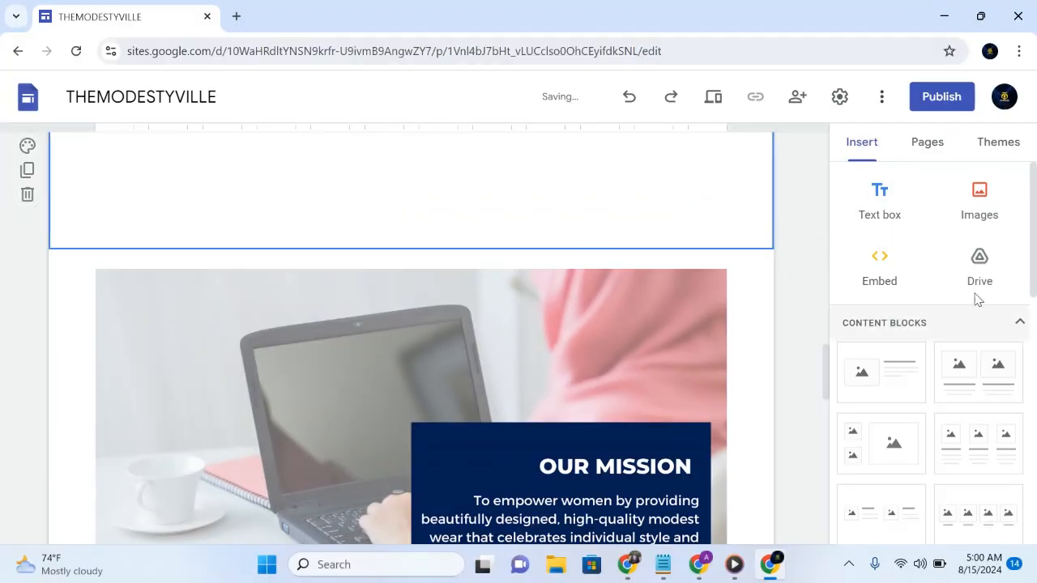
left_click_drag(1033, 290, 1033, 429)
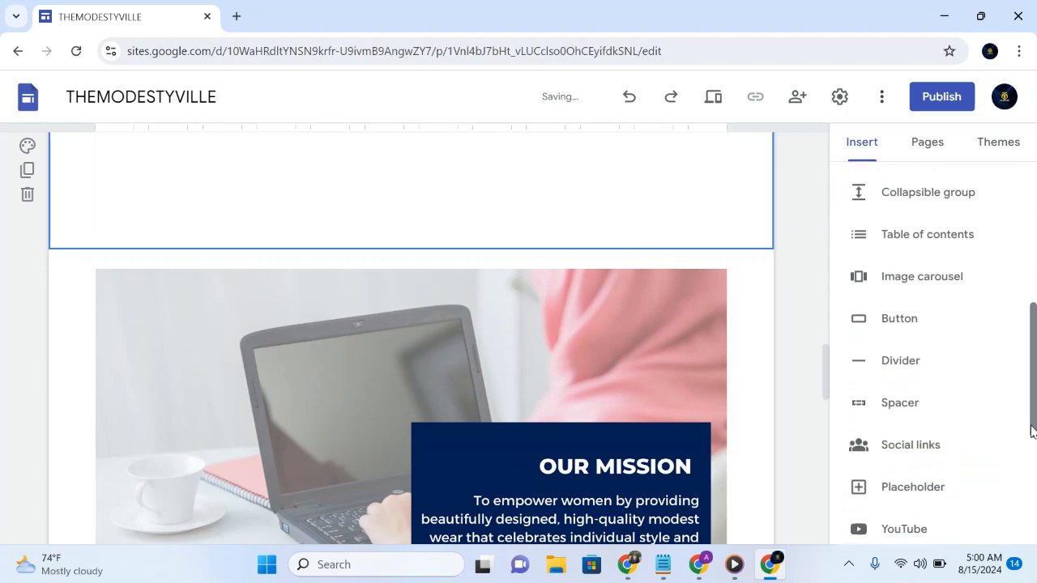
left_click(897, 414)
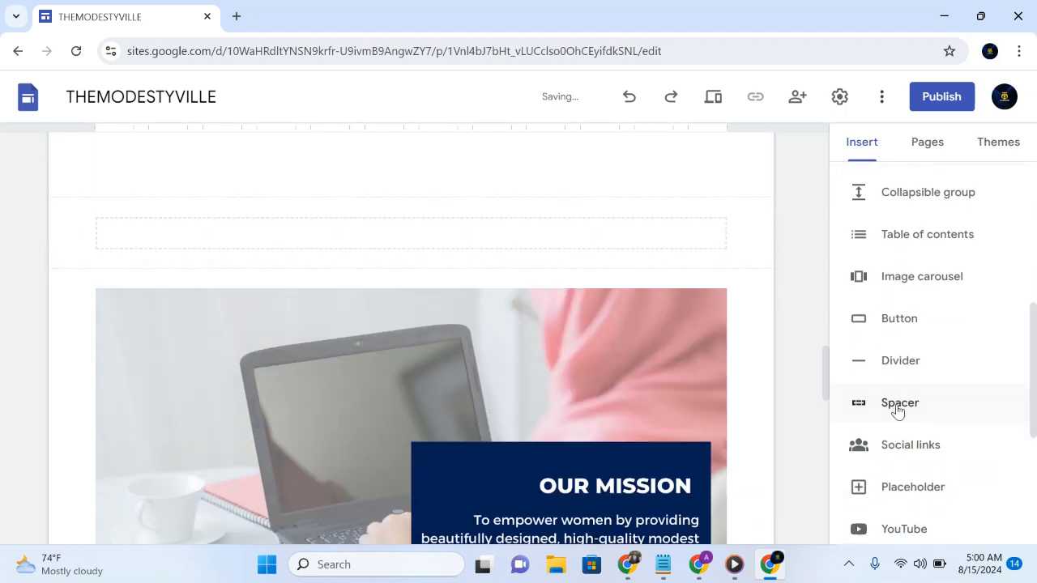
left_click(901, 403)
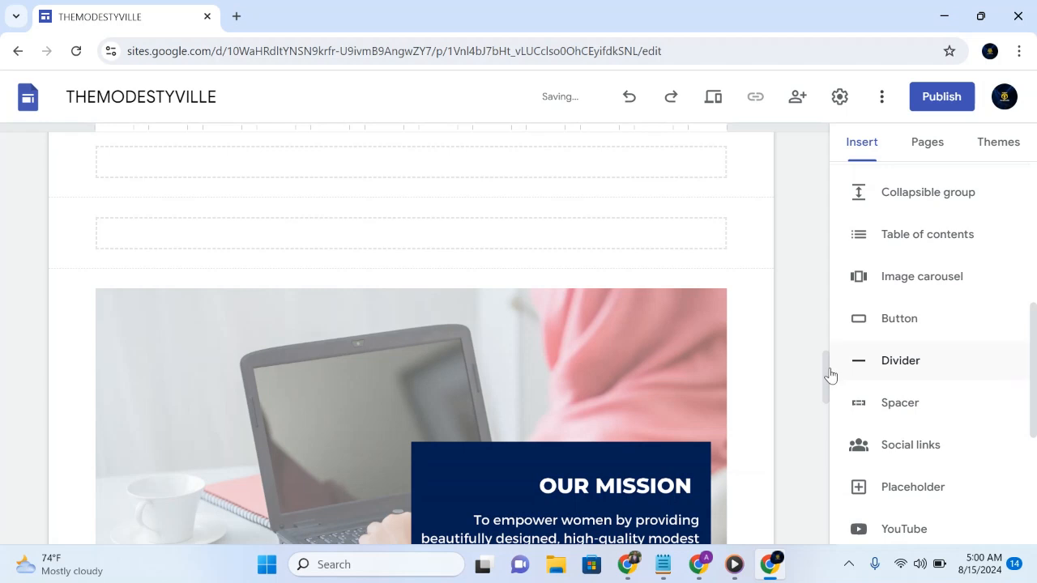
- Look through the embedded store from the sample earrings to the HIJAB product, and check the block's embed code
left_click_drag(828, 374, 810, 259)
left_click(695, 286)
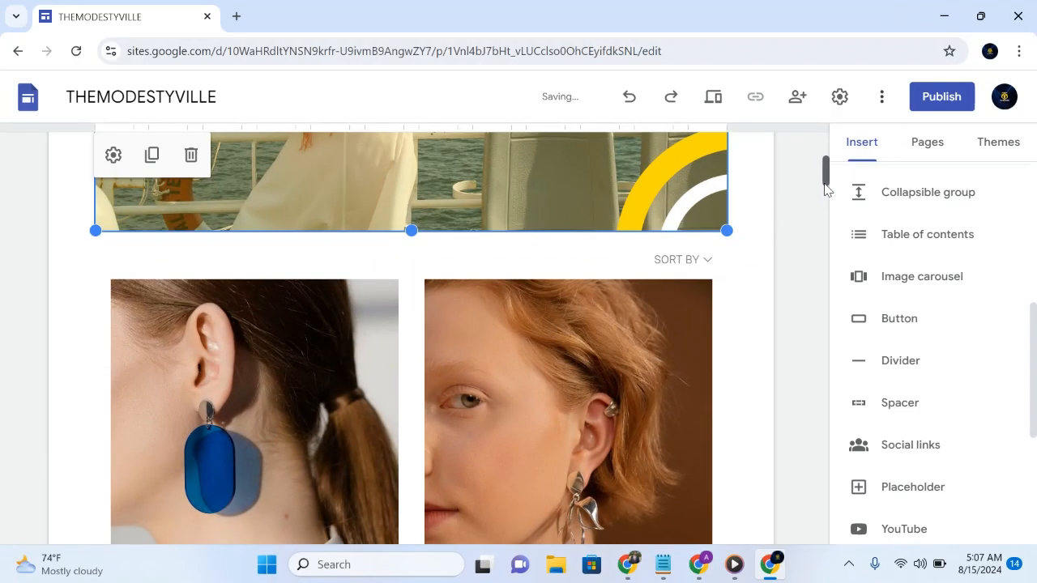
left_click_drag(826, 190, 828, 211)
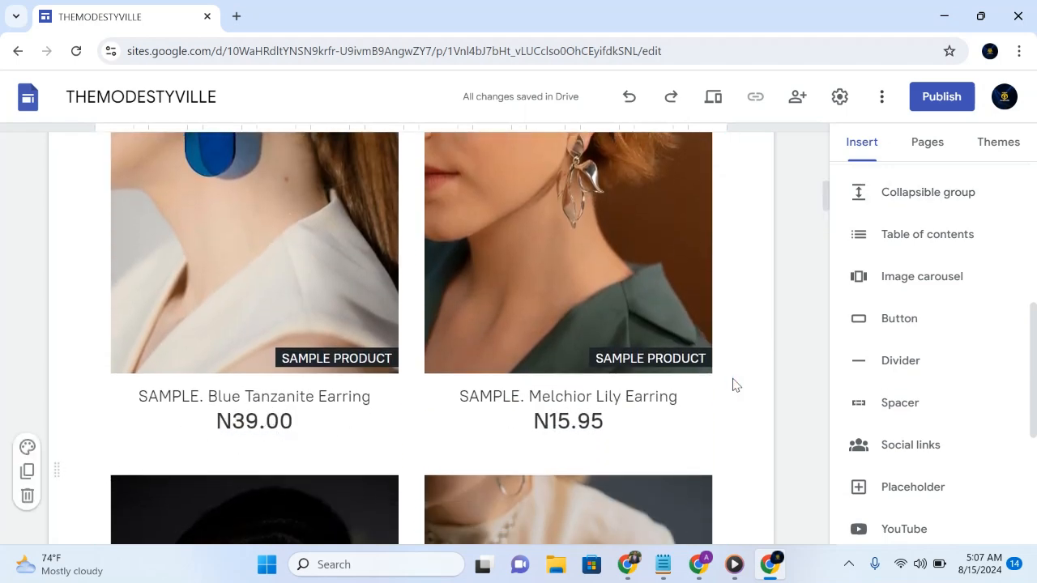
left_click_drag(826, 209, 824, 378)
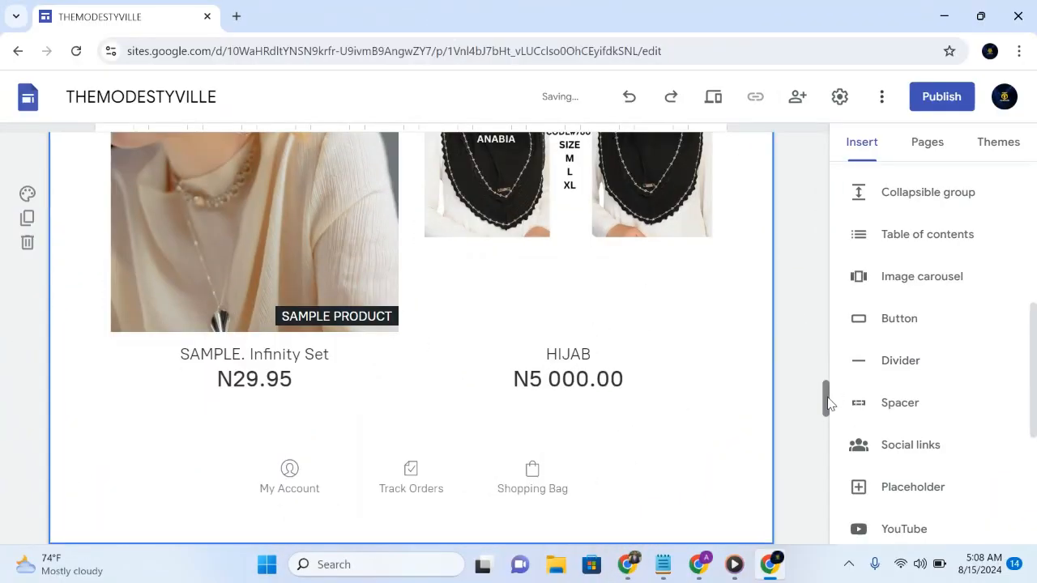
left_click_drag(829, 404, 824, 290)
left_click(678, 320)
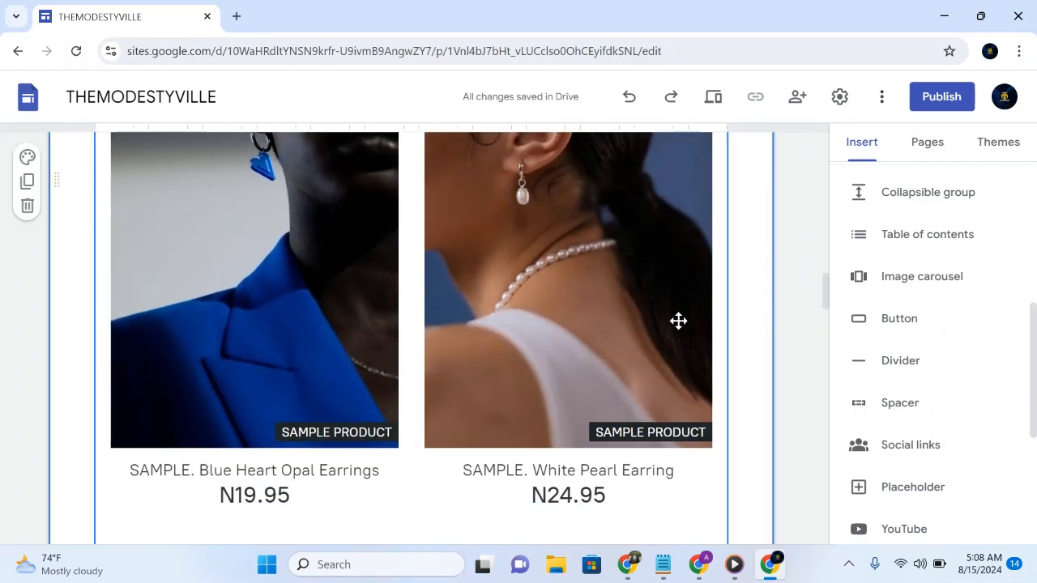
double_click(678, 320)
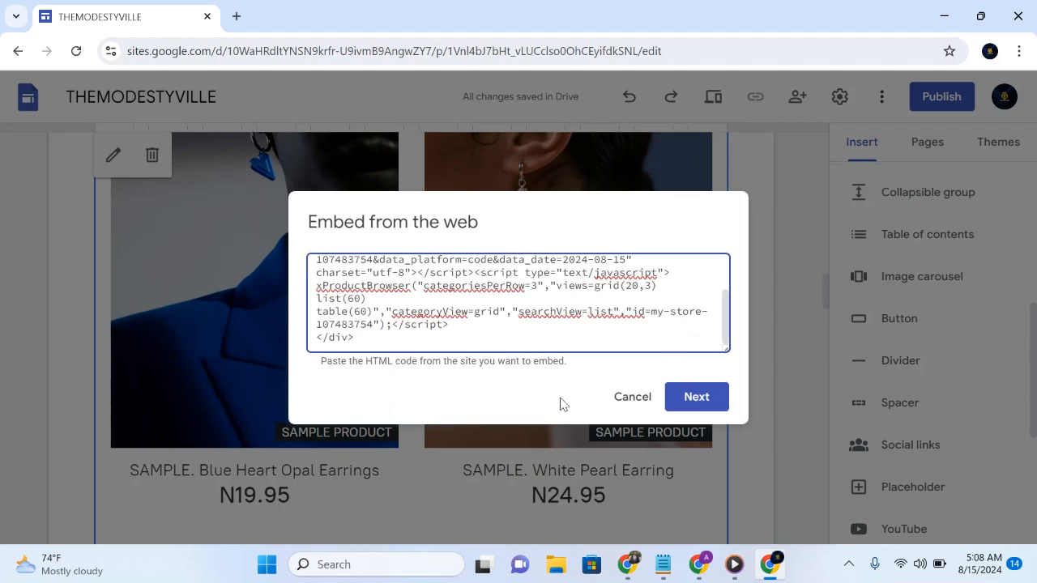
left_click(631, 397)
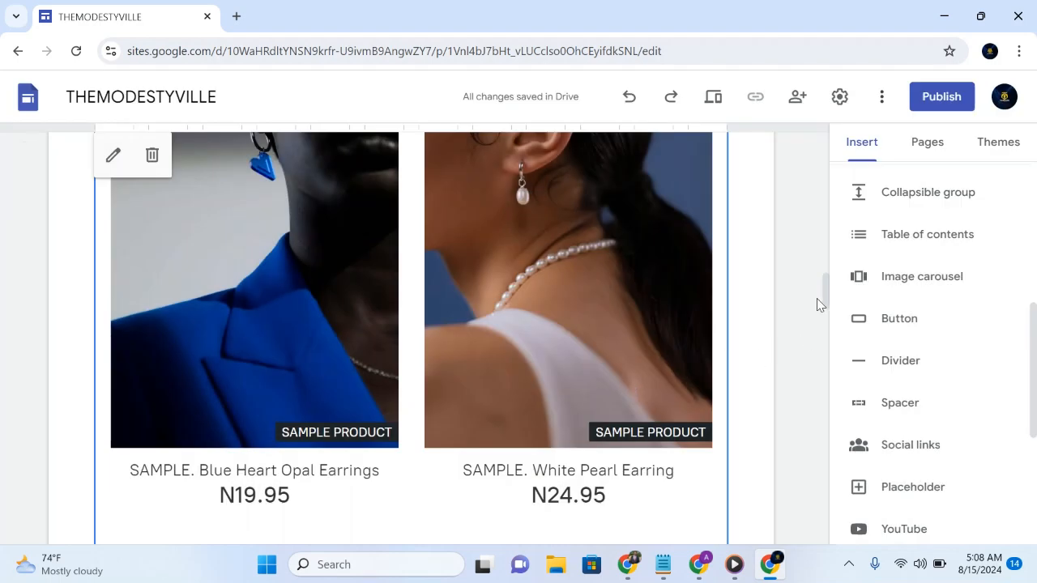
left_click_drag(827, 304, 841, 417)
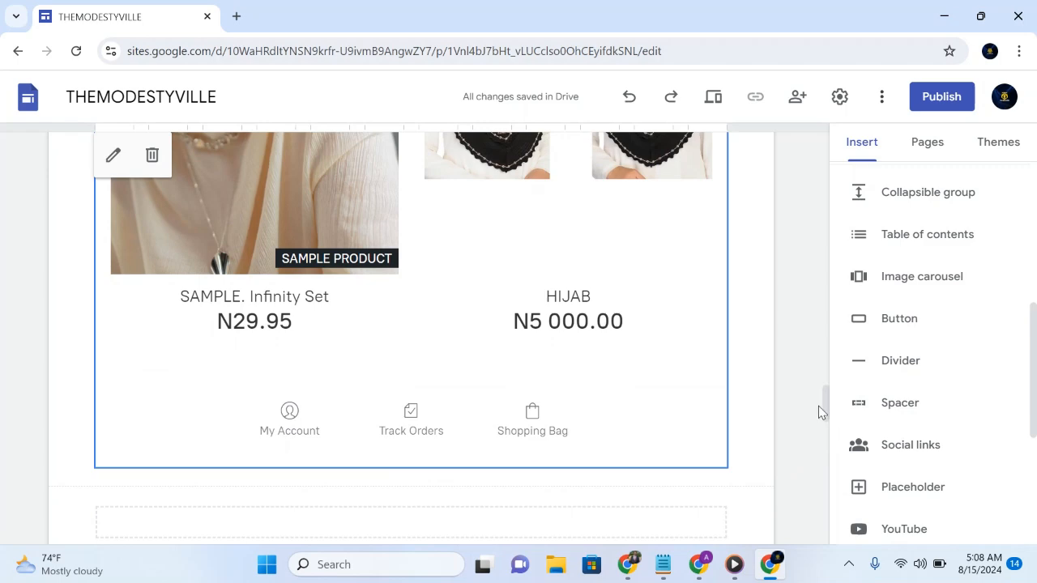
left_click_drag(826, 414, 792, 176)
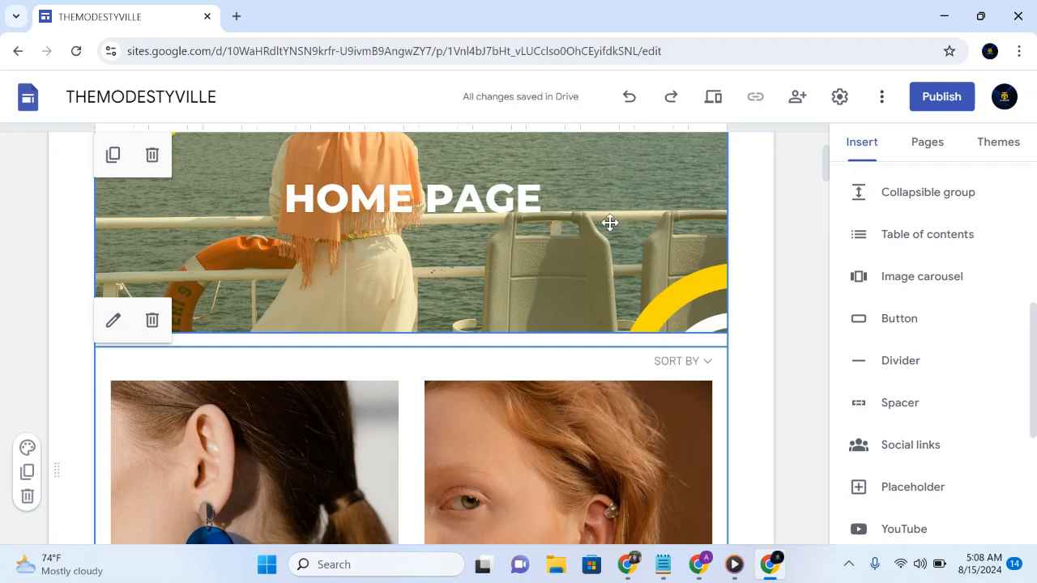
- Switch to the Ecwid Control Panel and copy the integration code for the Product Search Box
mouse_move(707, 567)
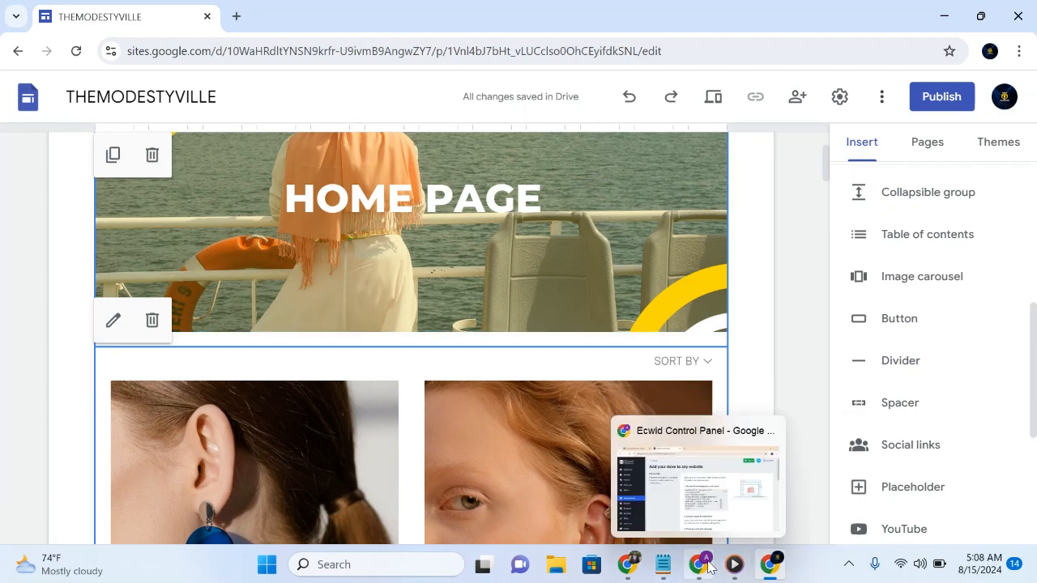
left_click(703, 516)
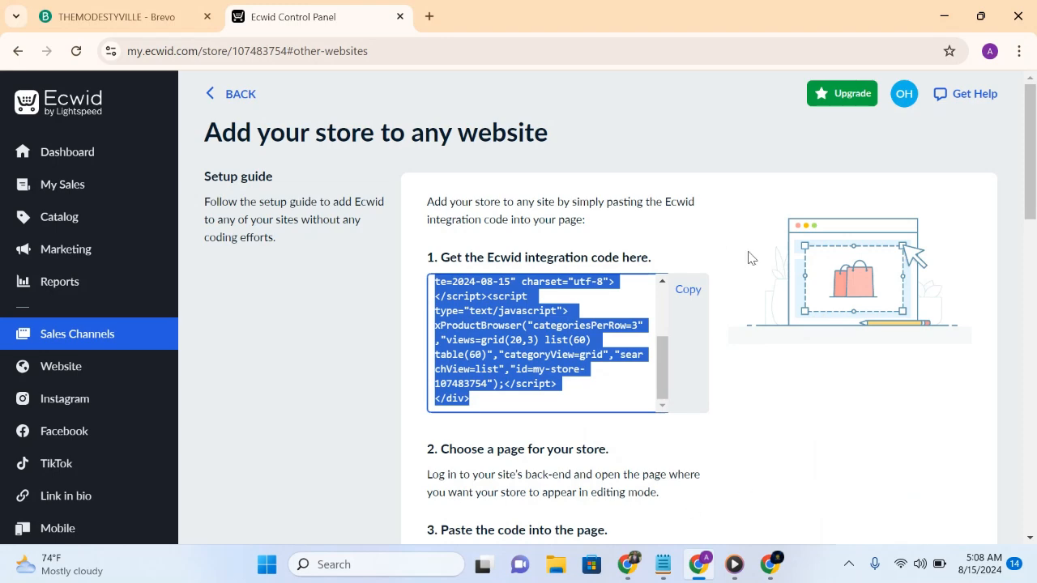
left_click_drag(1029, 190, 1035, 500)
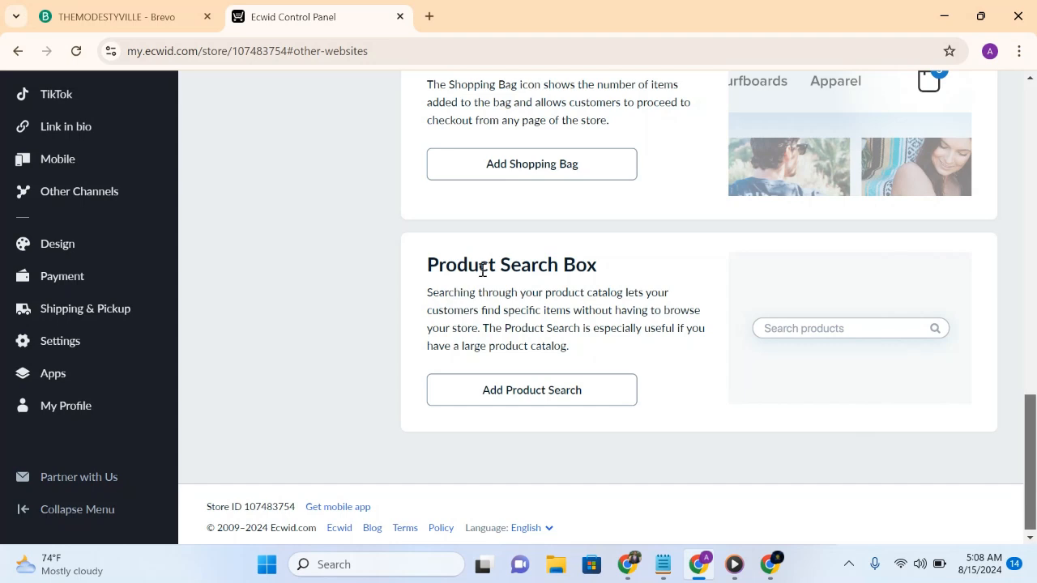
left_click(570, 393)
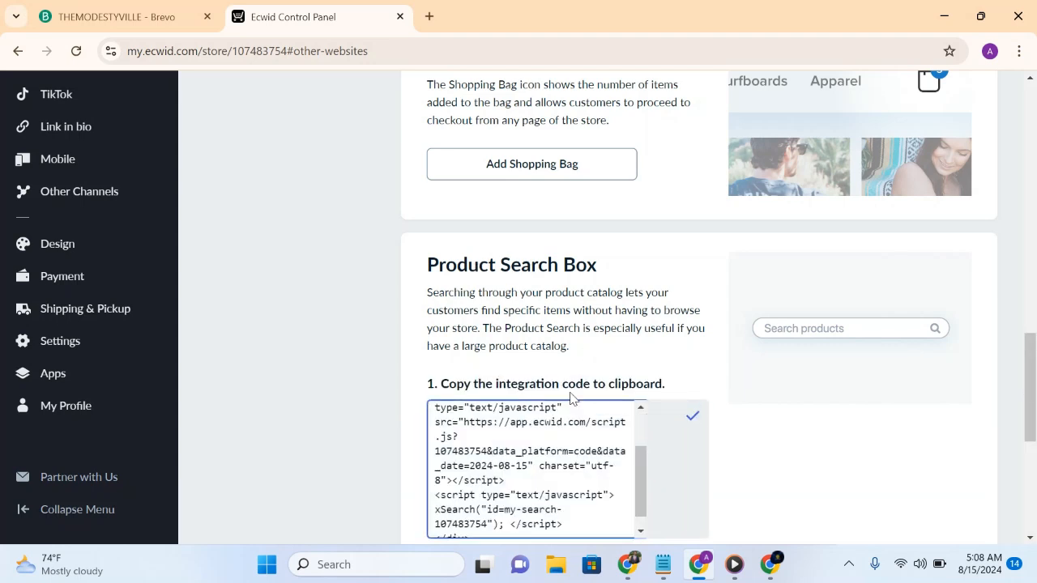
triple_click(575, 438)
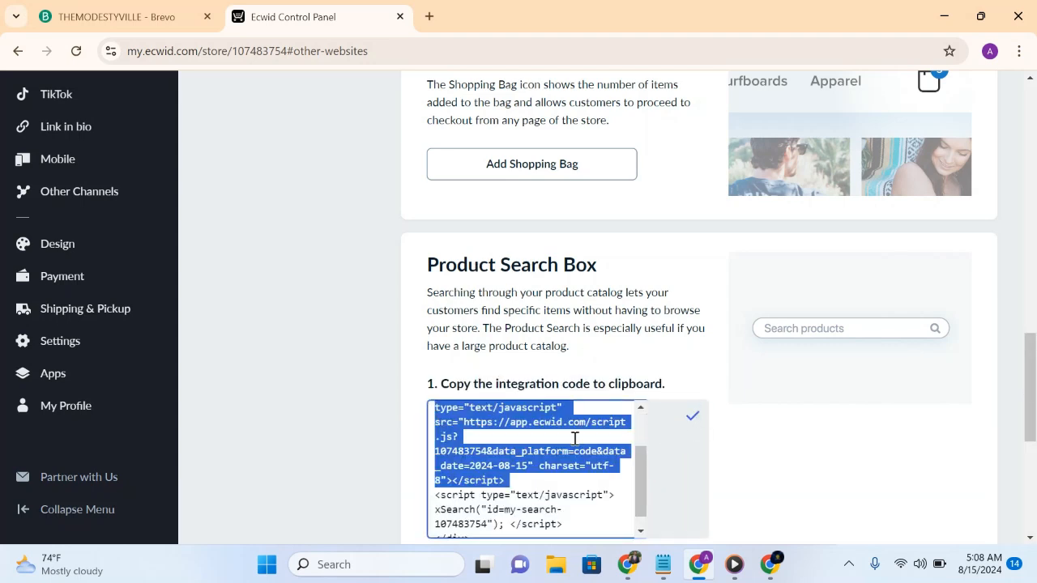
left_click(686, 428)
left_click(689, 418)
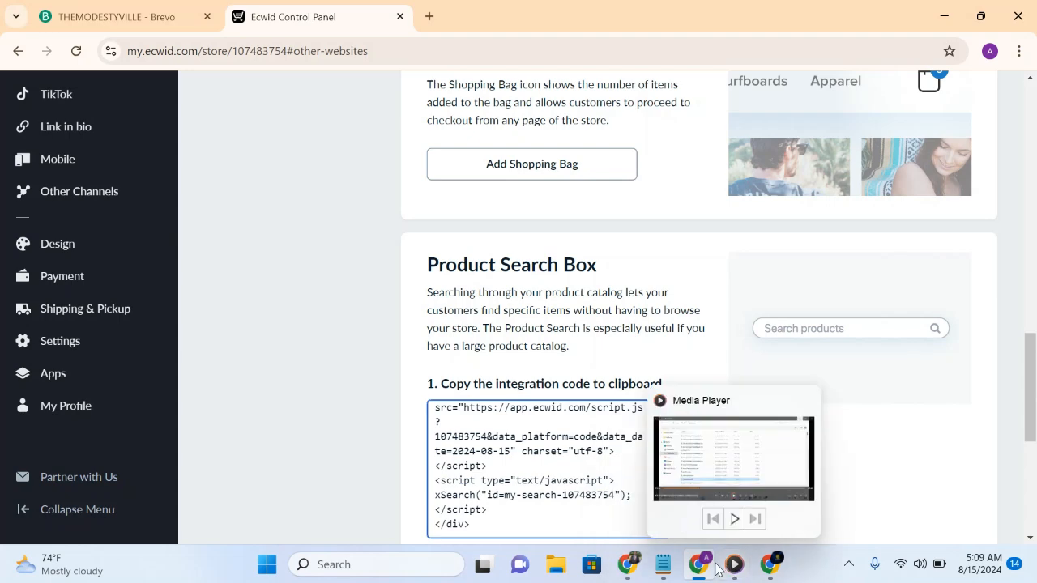
- Return to the THEMODESTYVILLE site and embed the copied product search code on the Home page, above the HOME PAGE banner
mouse_move(690, 573)
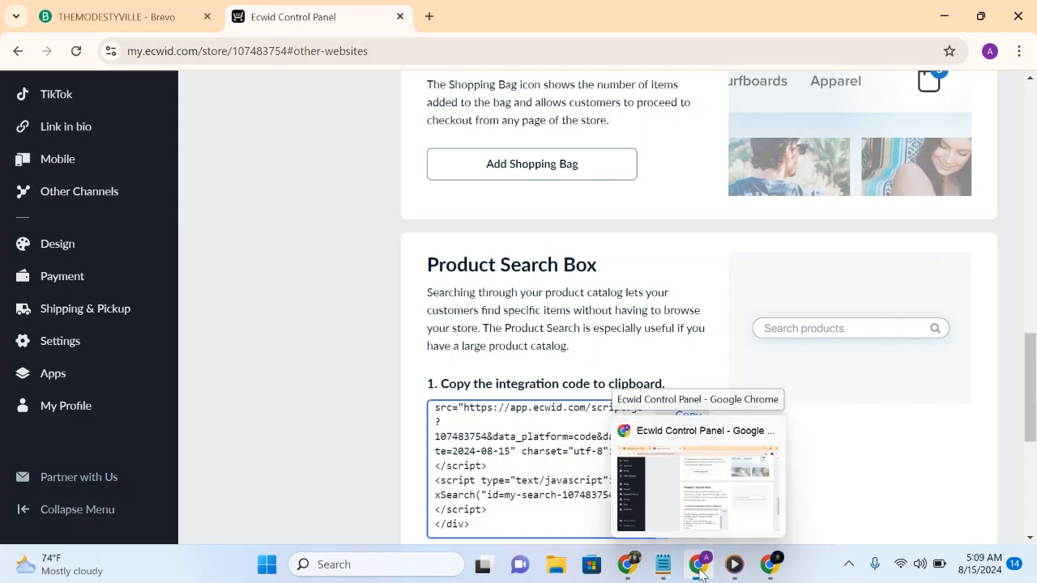
left_click(770, 565)
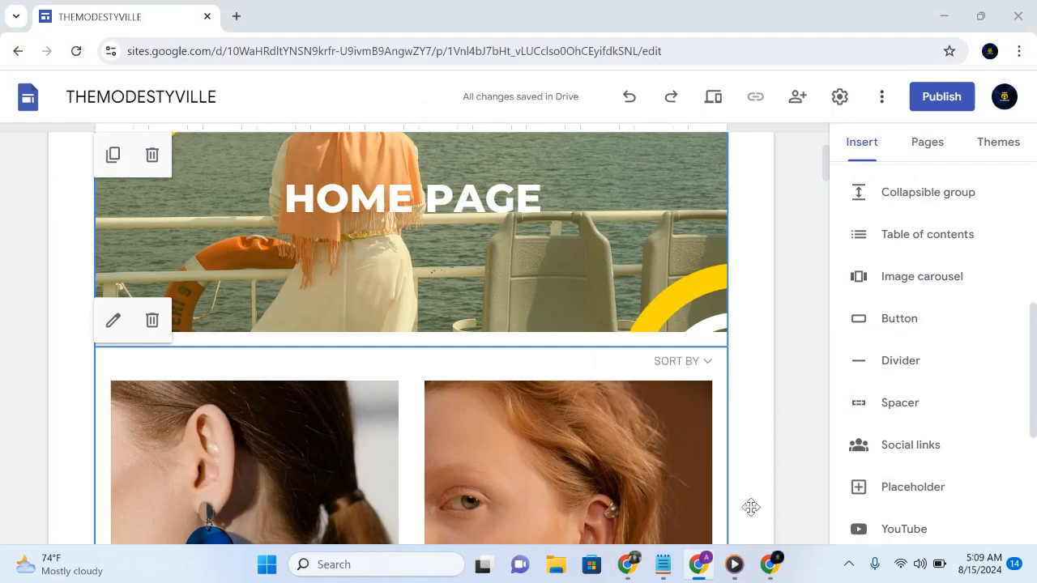
left_click(598, 256)
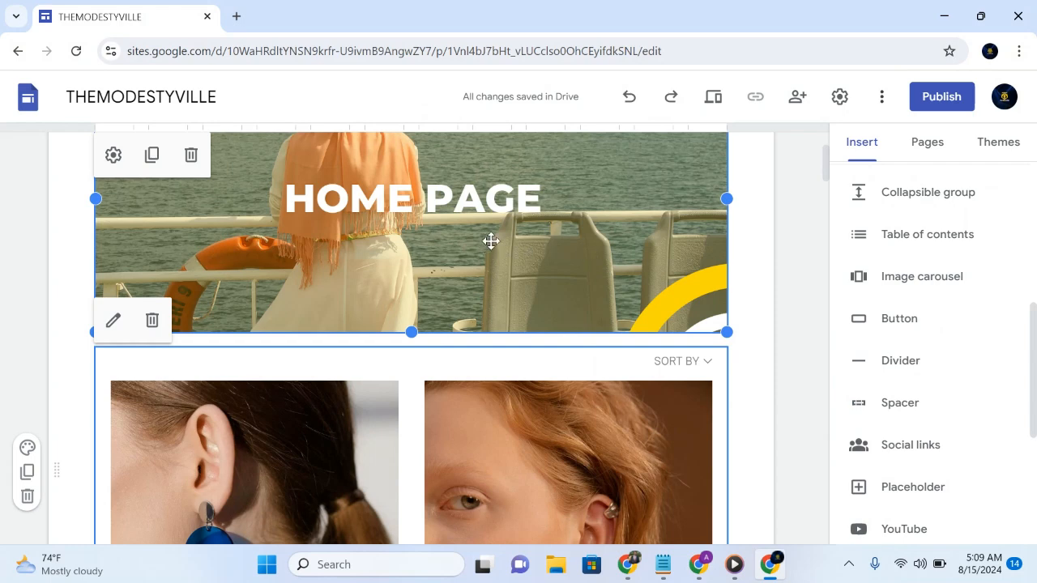
left_click(859, 160)
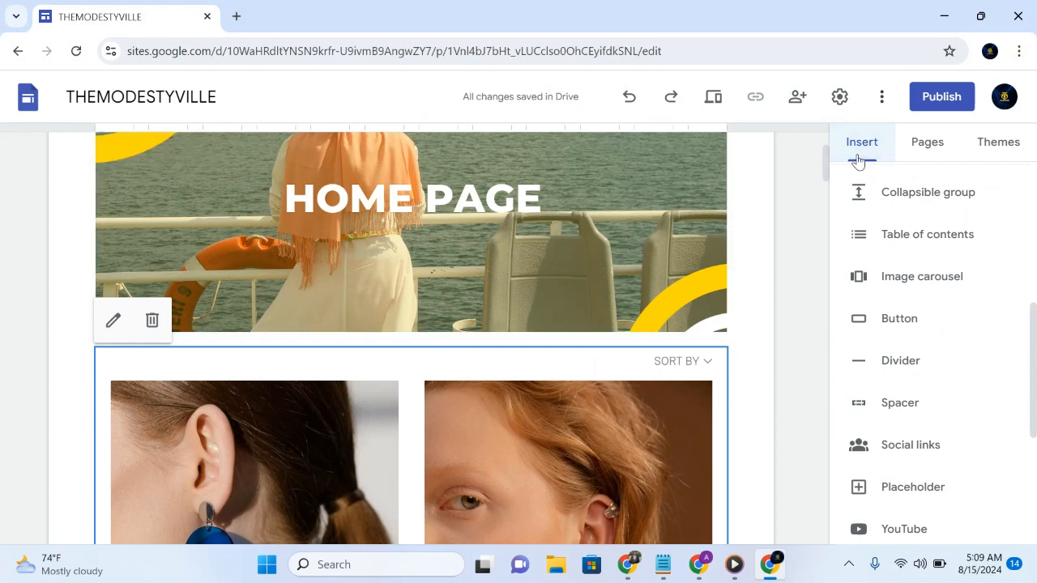
left_click_drag(1032, 314, 1012, 151)
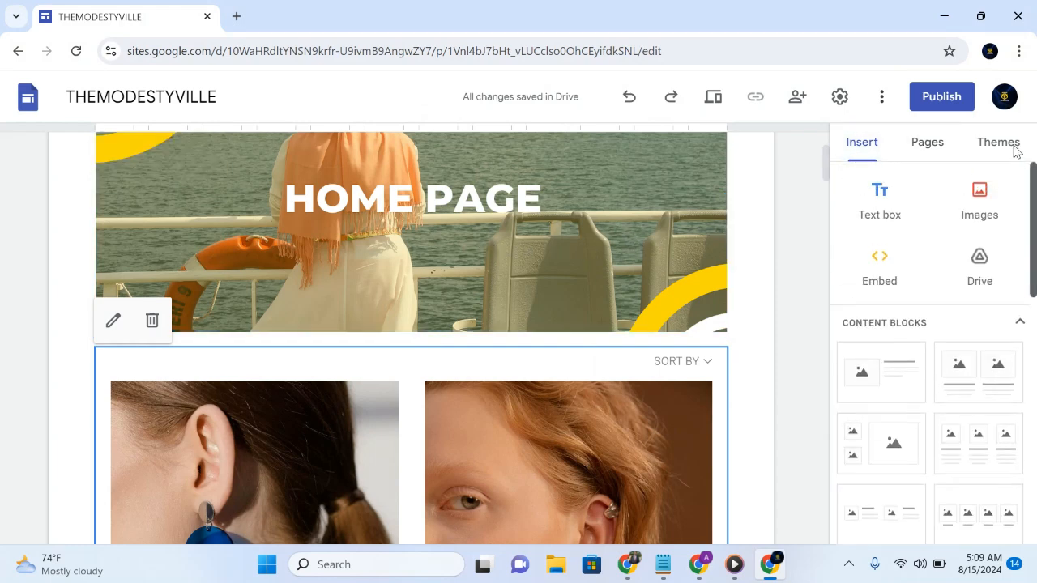
left_click(883, 272)
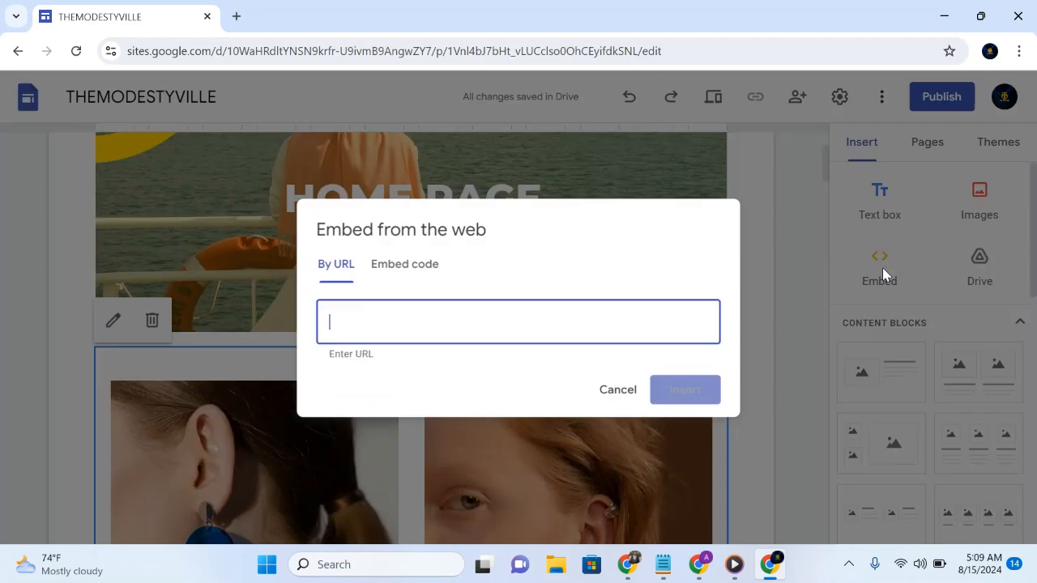
left_click(414, 269)
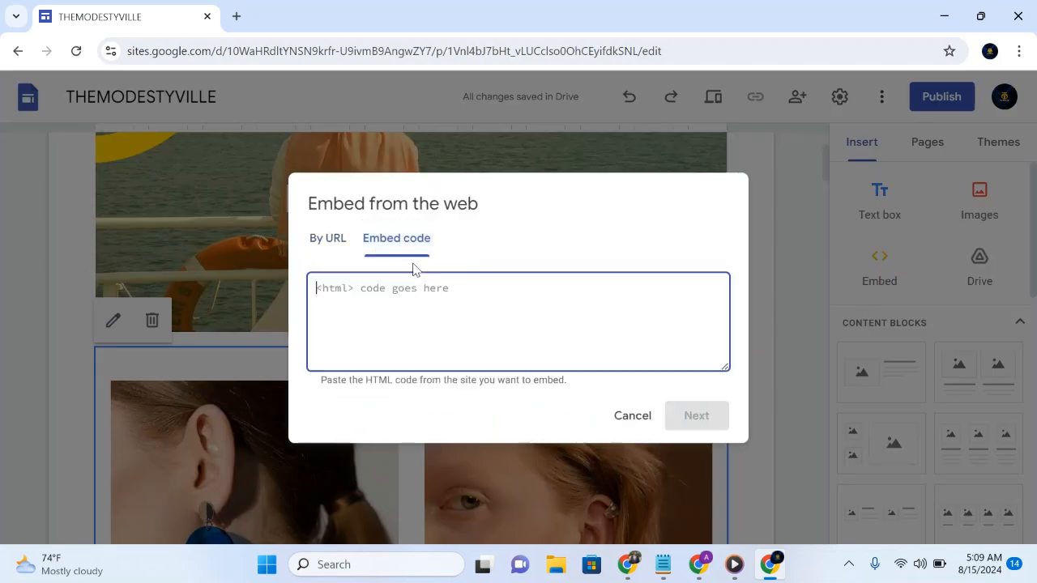
key("ctrl+v")
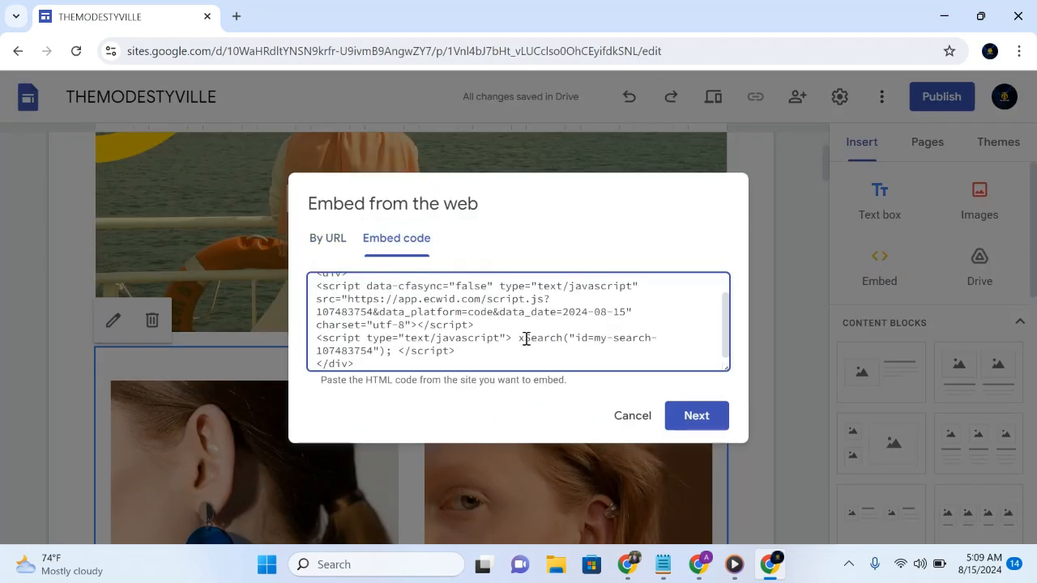
left_click(697, 415)
left_click(706, 479)
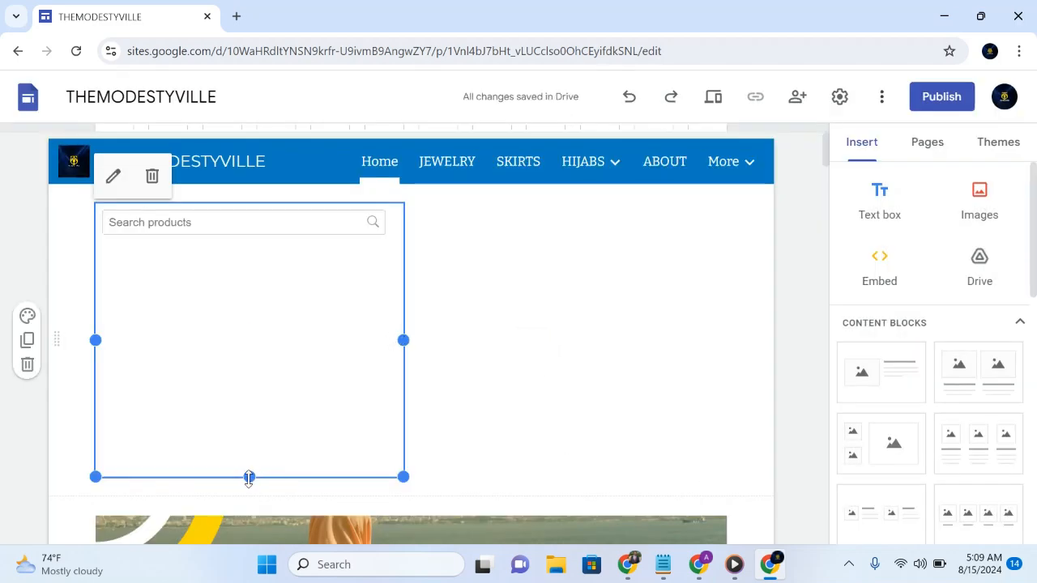
- Shrink the product search block to the height of its field, and place it narrowed at the right end of its section
left_click_drag(249, 478, 231, 248)
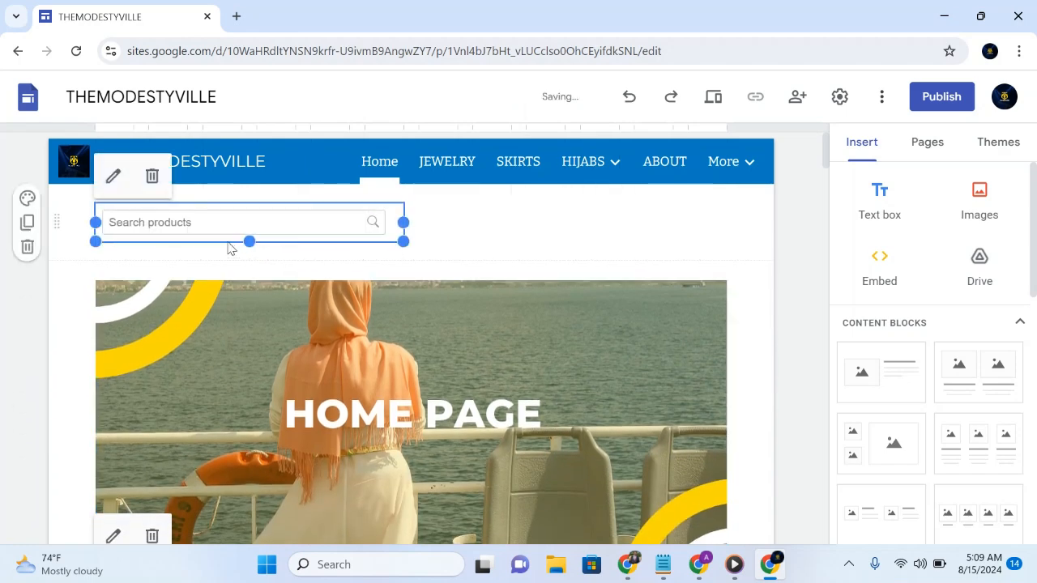
left_click_drag(405, 219, 638, 219)
left_click(589, 228)
left_click(528, 234)
left_click(543, 240)
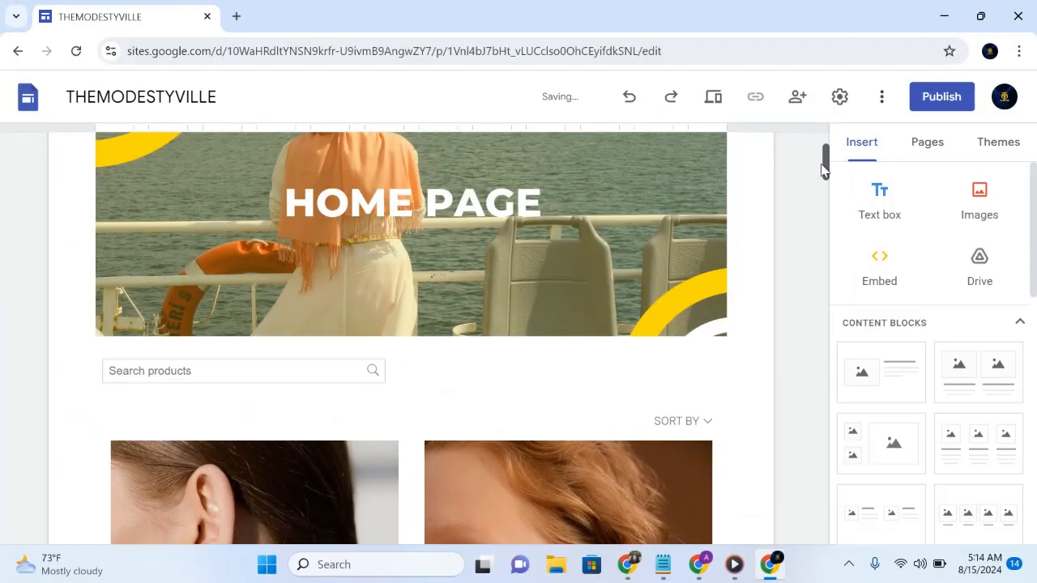
- Look through the Home page from the product search box past the sample jewelry to the hijab product
left_click_drag(824, 162, 827, 187)
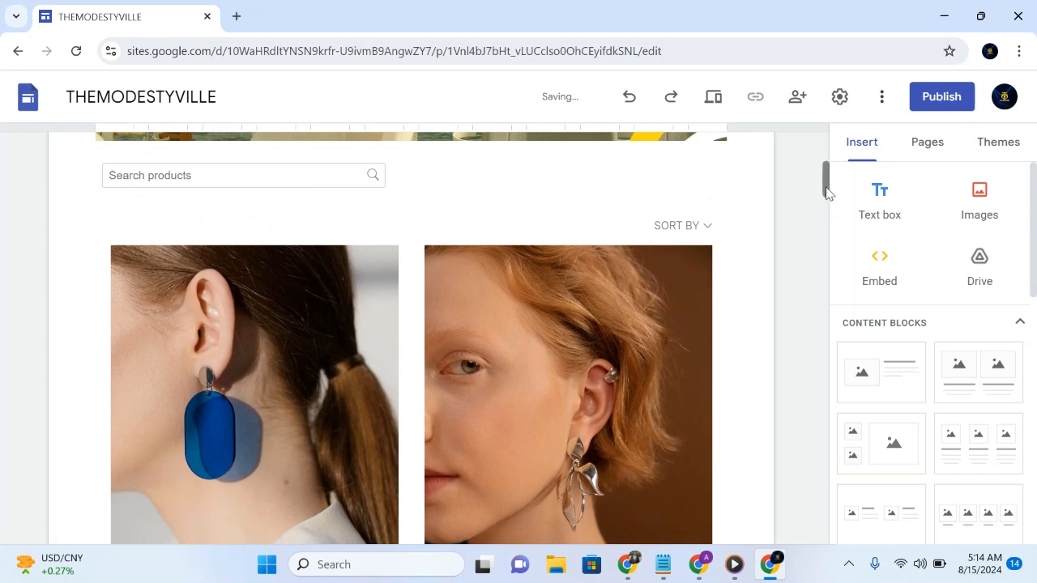
left_click_drag(827, 192, 828, 206)
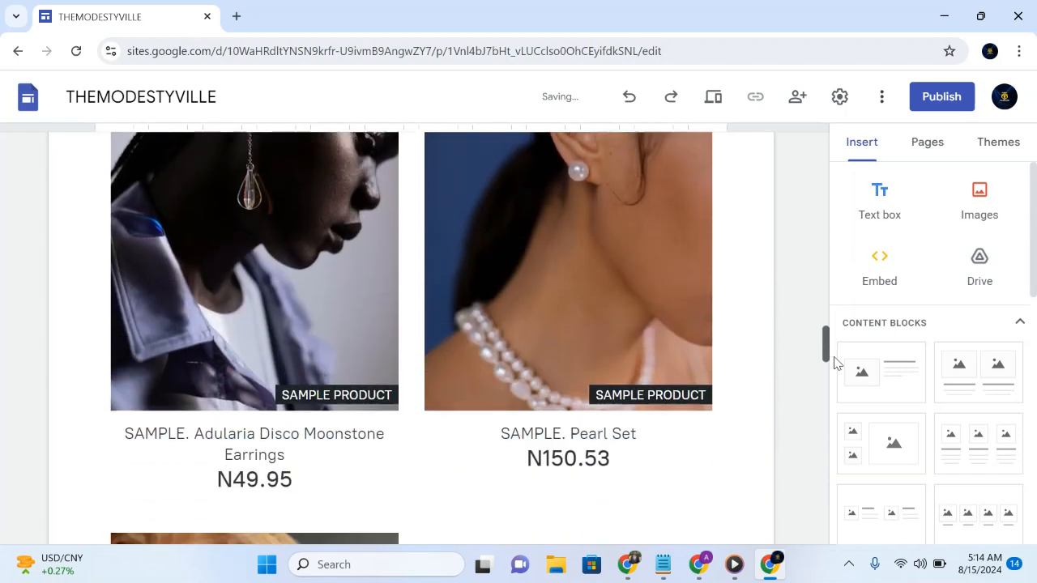
left_click_drag(837, 362, 835, 381)
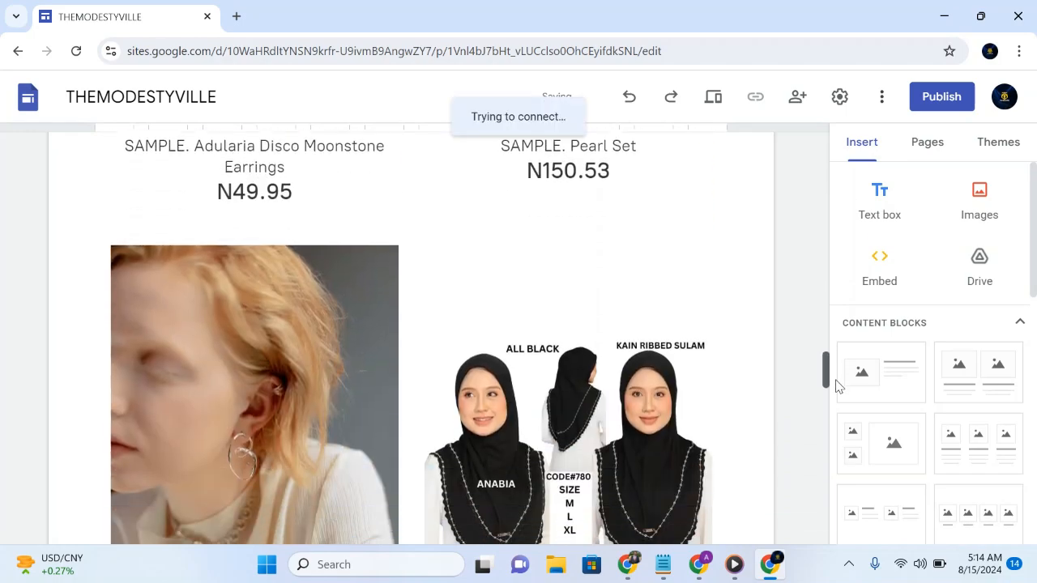